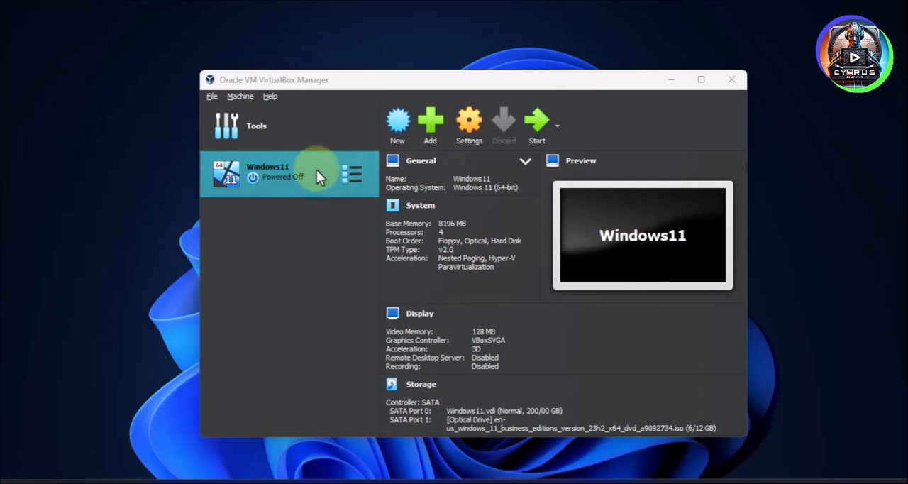
- Start the Windows11 virtual machine and continue Windows Setup with English (United States) language and time format and the US keyboard
left_click(536, 125)
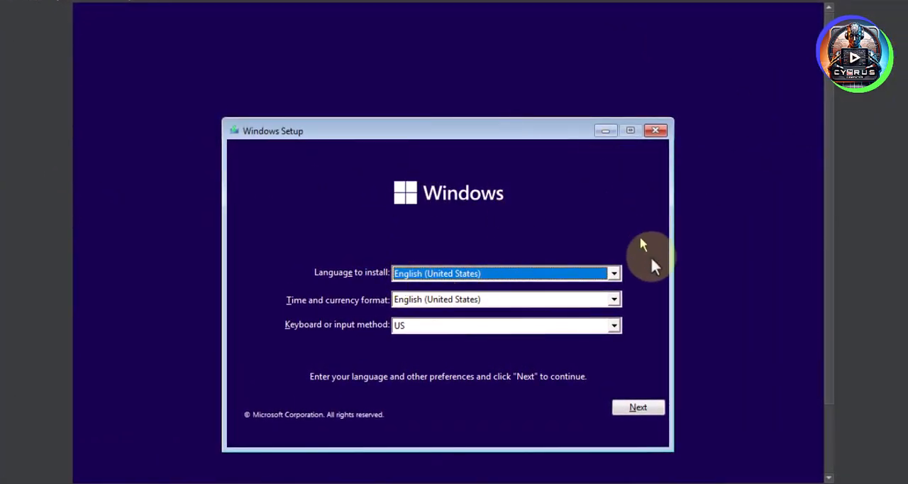
left_click(457, 277)
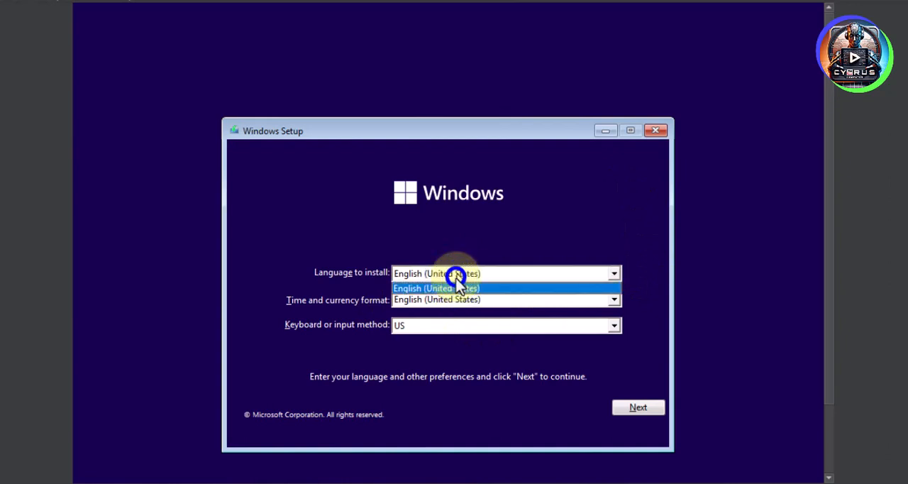
left_click(456, 278)
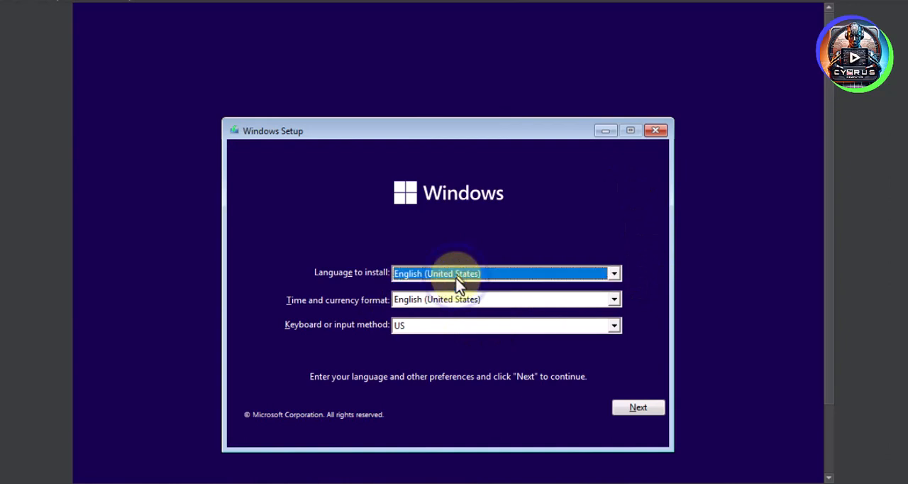
left_click(404, 300)
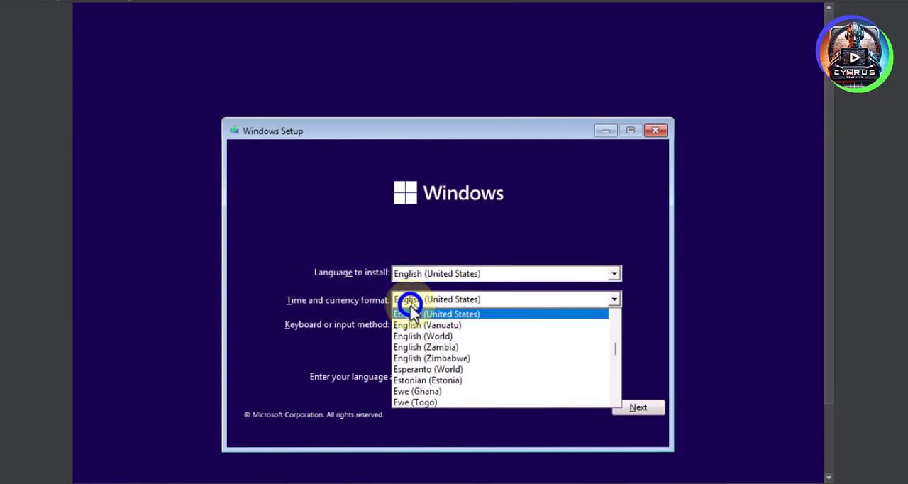
left_click(409, 307)
left_click(412, 327)
left_click(407, 328)
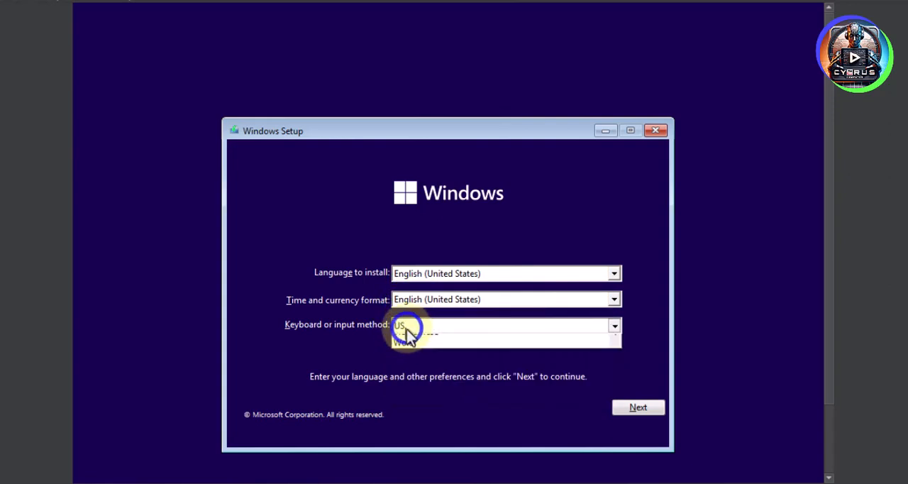
left_click(407, 331)
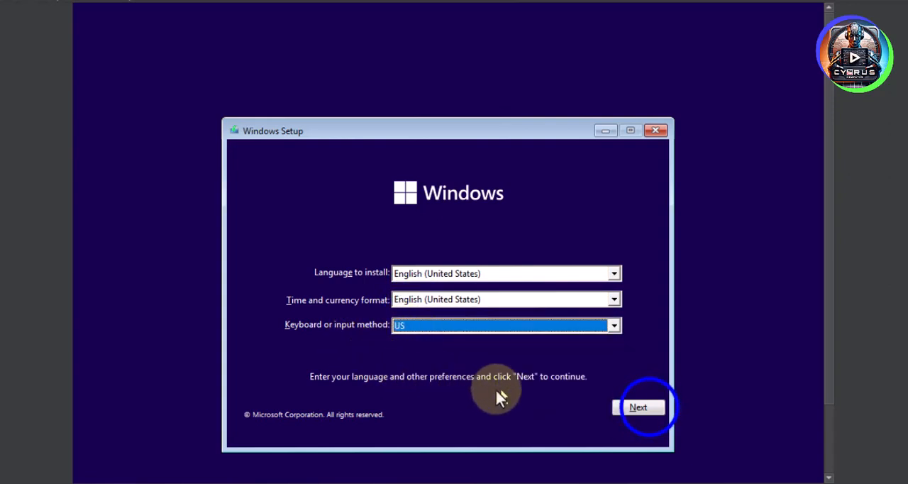
left_click(639, 408)
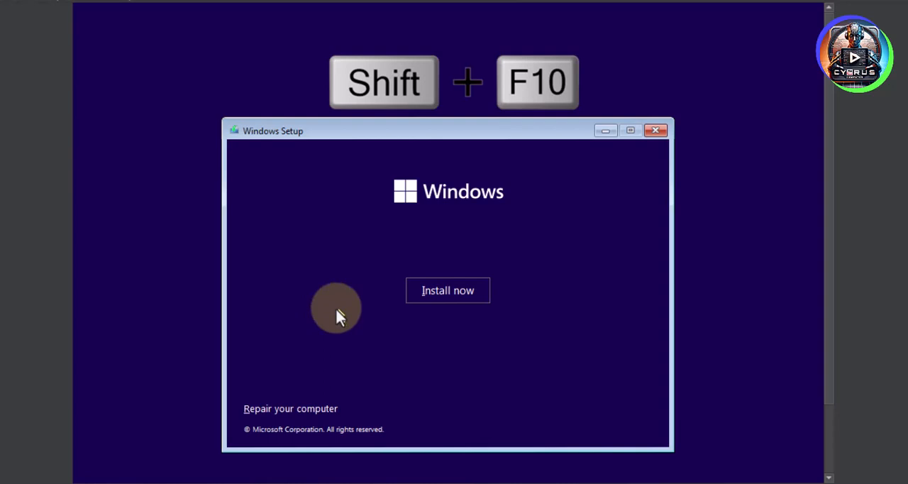
- Open a command prompt over Windows Setup and launch the Registry Editor with the regedit command
key("shift+F10")
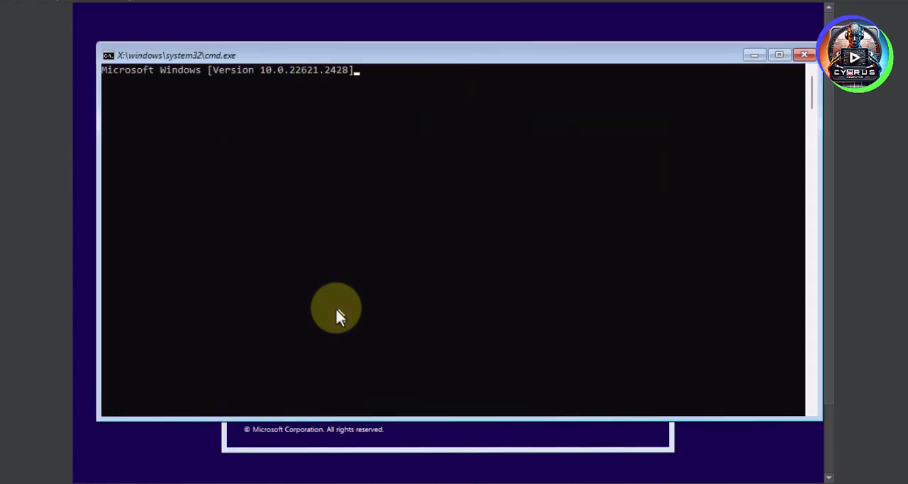
type("reg")
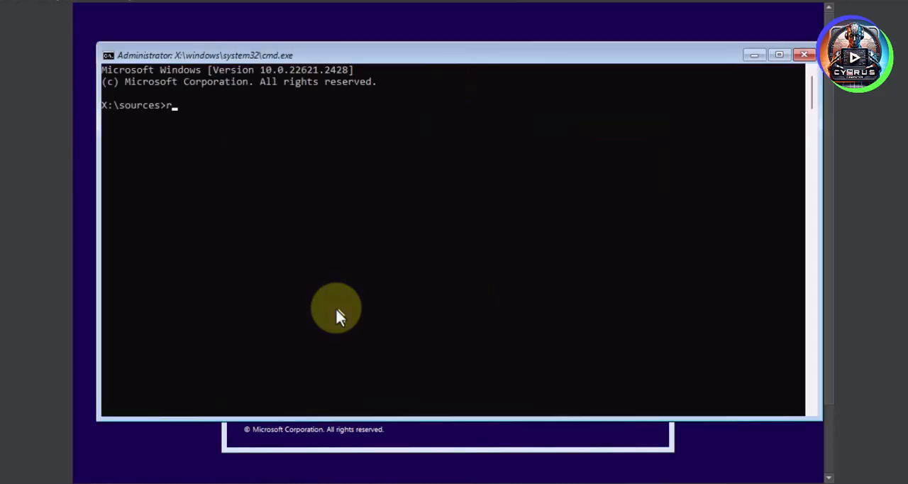
type("edit")
key("Return")
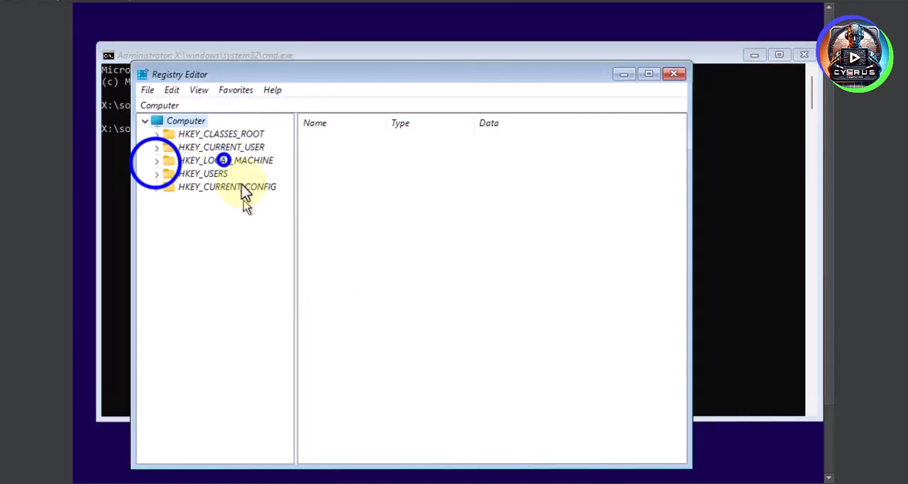
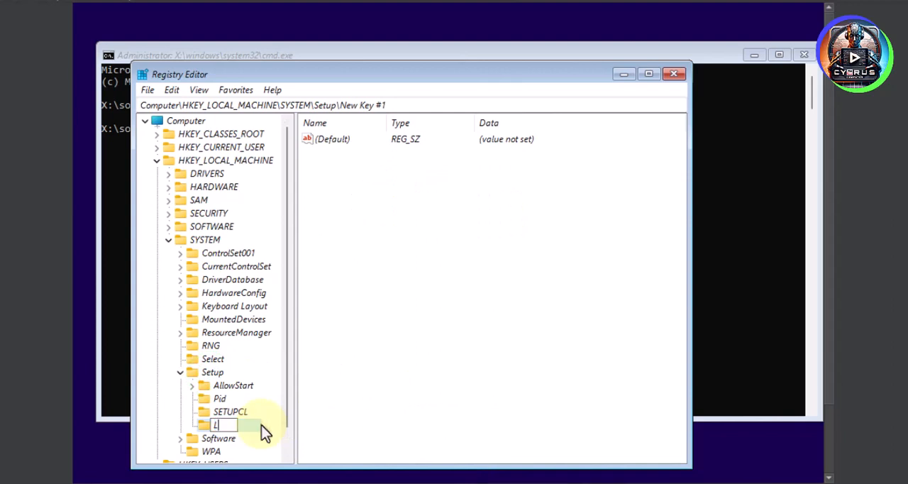
- Name the new key under HKEY_LOCAL_MACHINE\SYSTEM\Setup LabConfig
type("LabConfig")
key("Return")
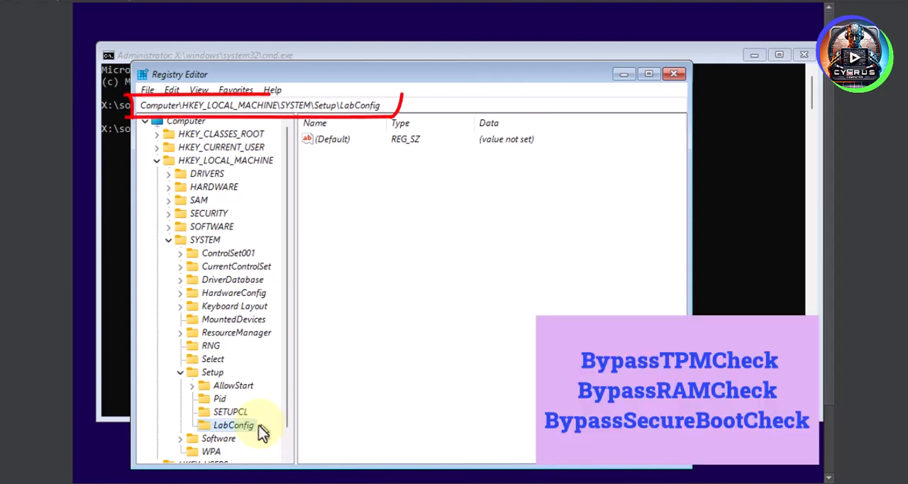
- Create a DWORD (32-bit) value named BypassTPMCheck in the LabConfig key and set its data to 1
right_click(365, 196)
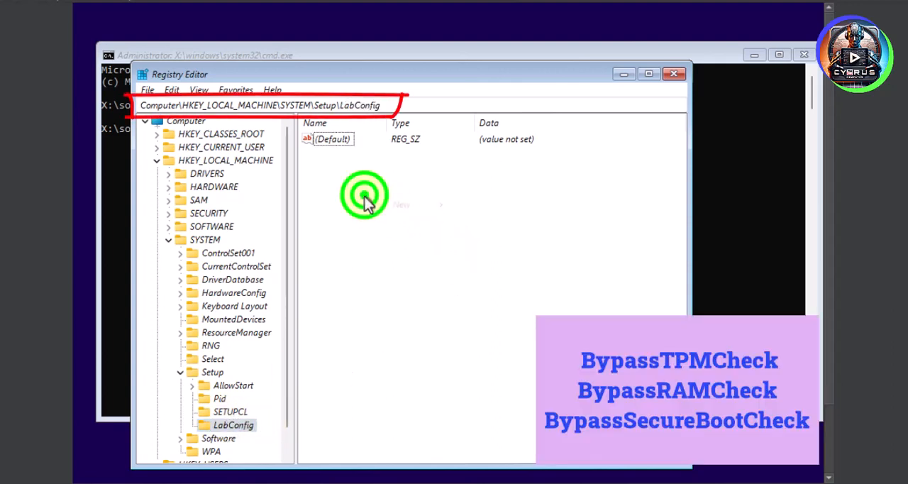
mouse_move(388, 206)
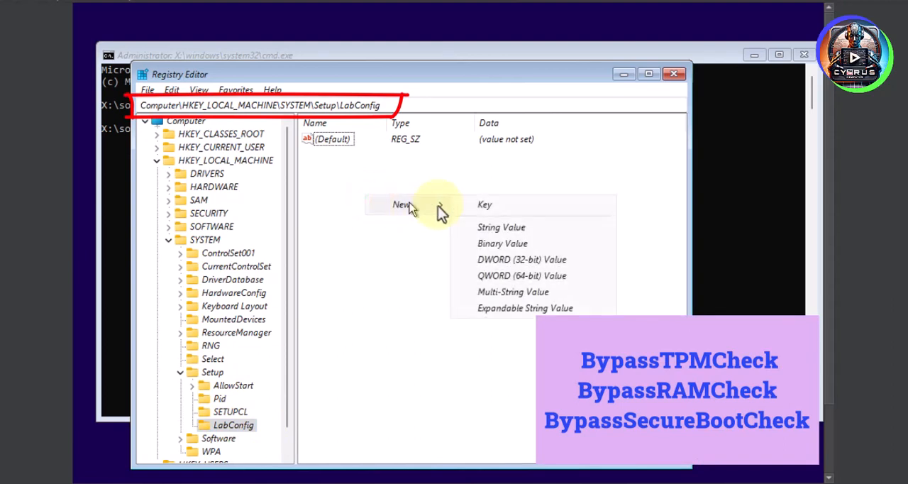
left_click(514, 260)
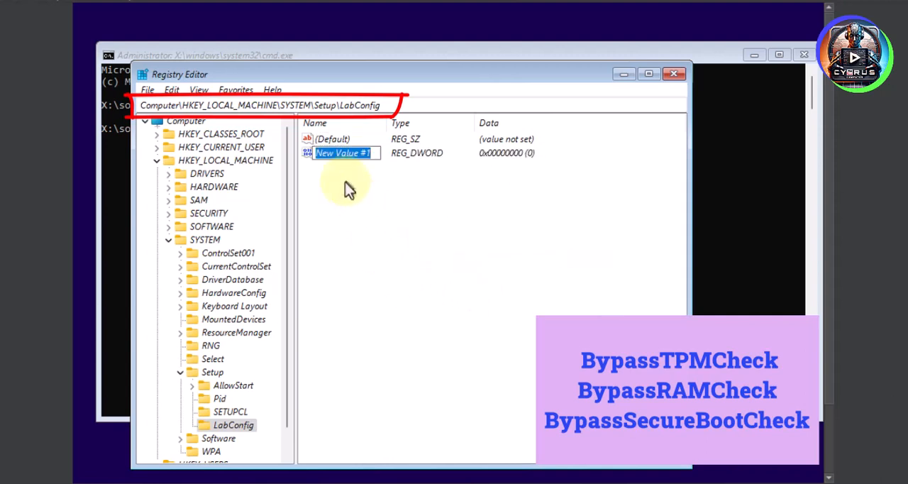
type("Bypas")
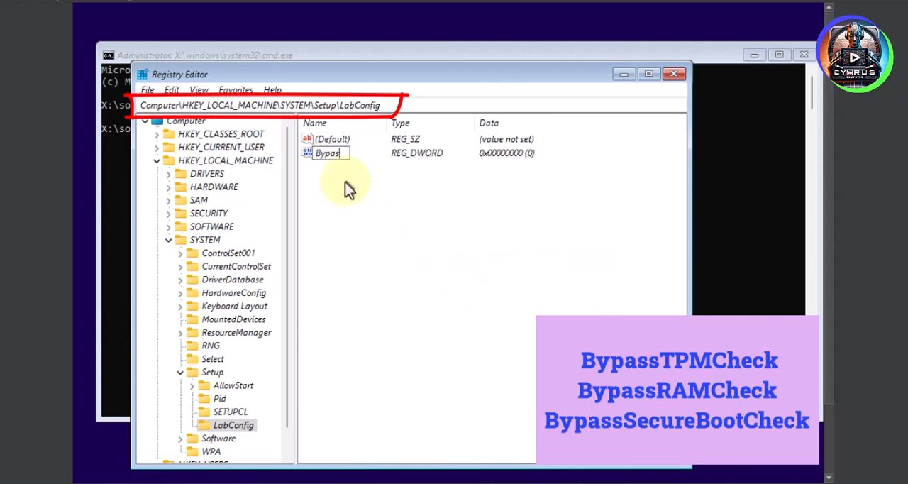
type("sTPMCheck")
key("Return")
key("Return")
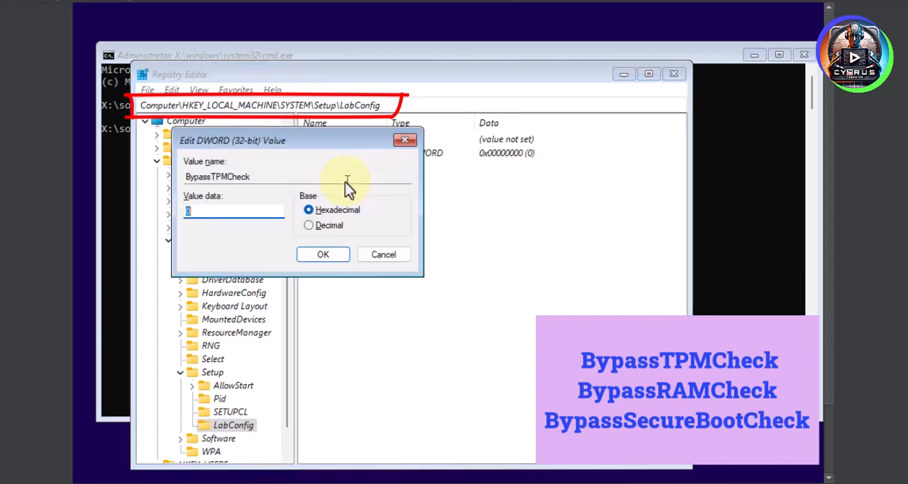
type("1")
left_click(339, 255)
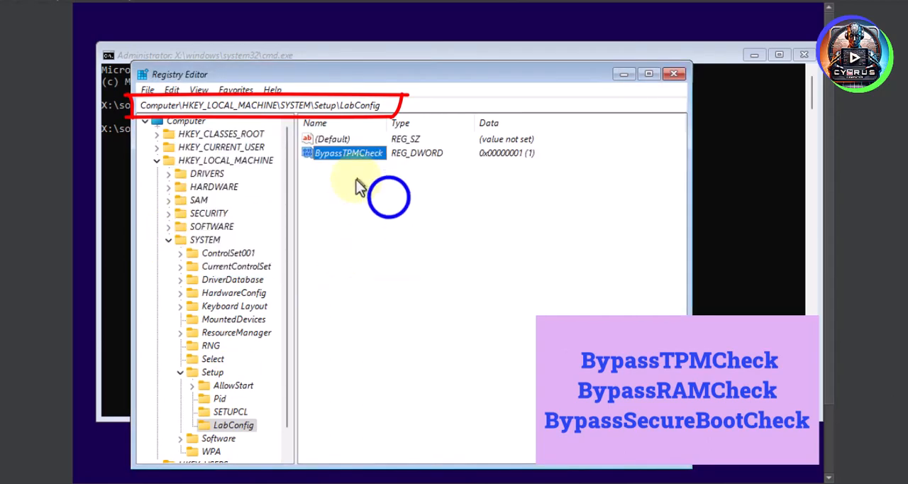
- Add a DWORD (32-bit) value named BypassRAMCheck to the LabConfig key with value data 1
right_click(355, 178)
mouse_move(418, 191)
left_click(518, 250)
type("By")
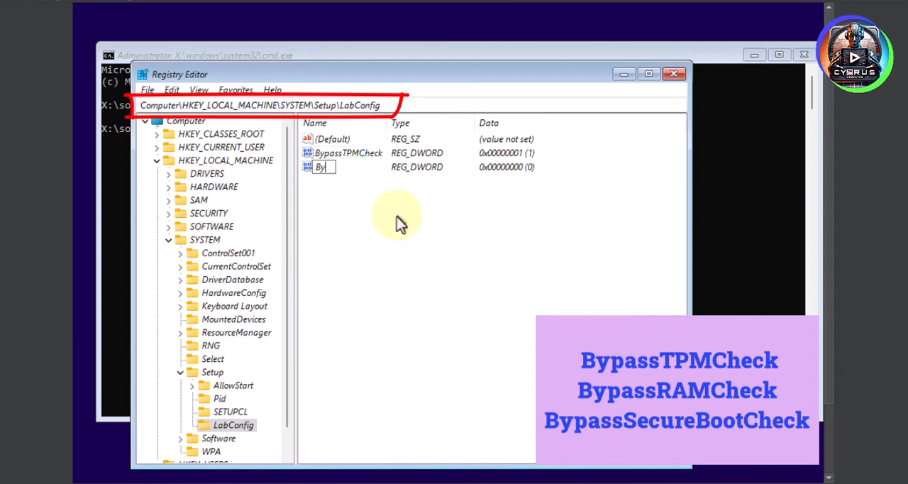
type("pass")
type("RAM")
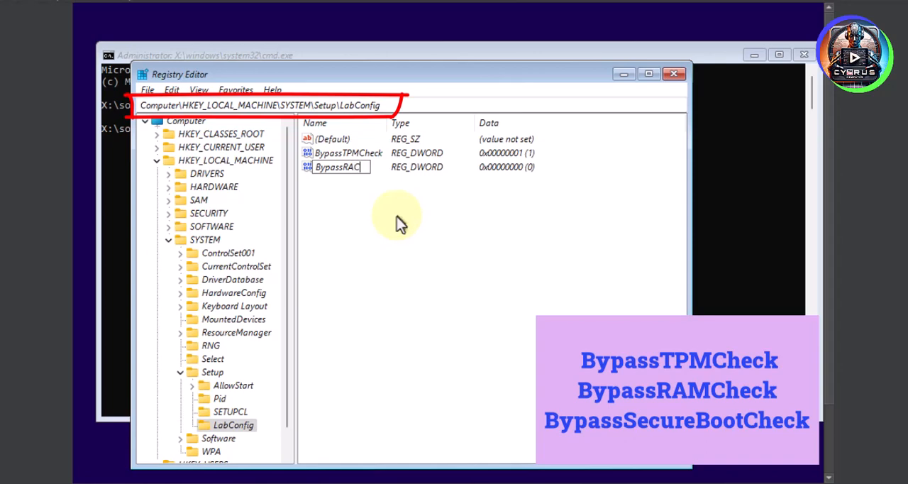
type("Check")
key("Return")
key("Return")
type("1")
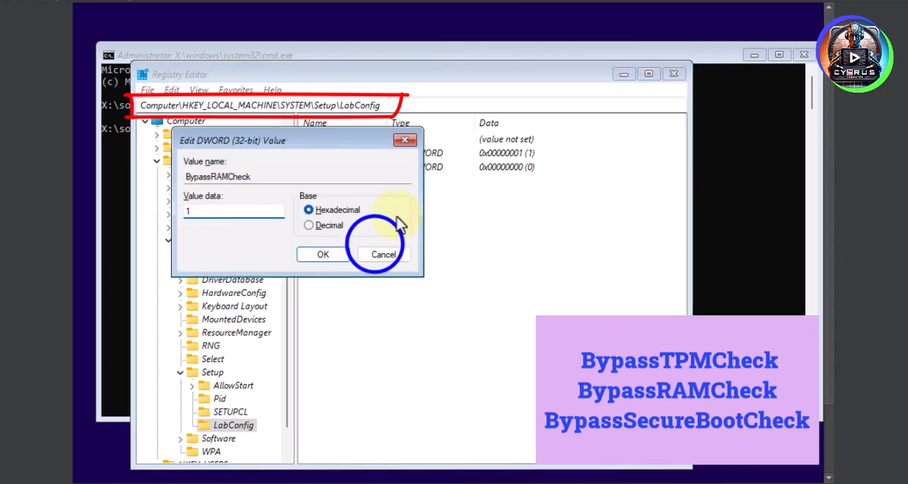
left_click(323, 255)
- Add a DWORD (32-bit) value named BypassSecureBootCheck to the LabConfig key with value data 1
right_click(346, 221)
mouse_move(385, 235)
left_click(497, 288)
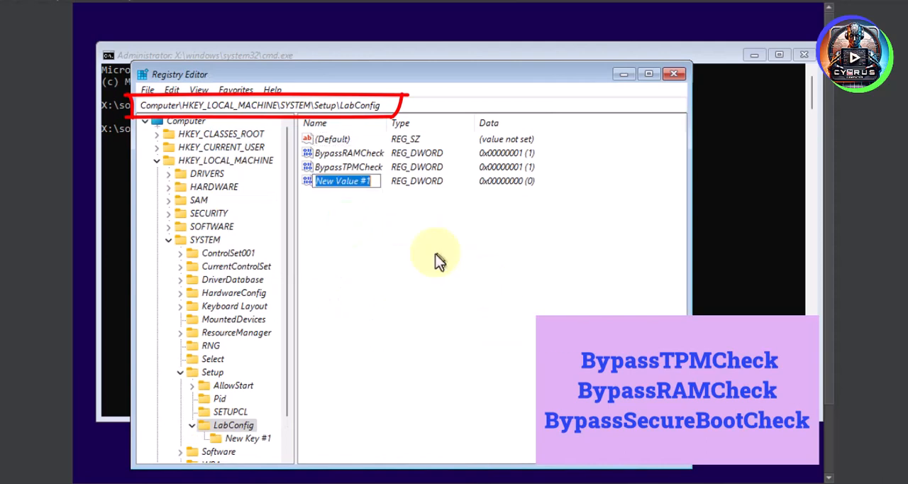
type("Bypass")
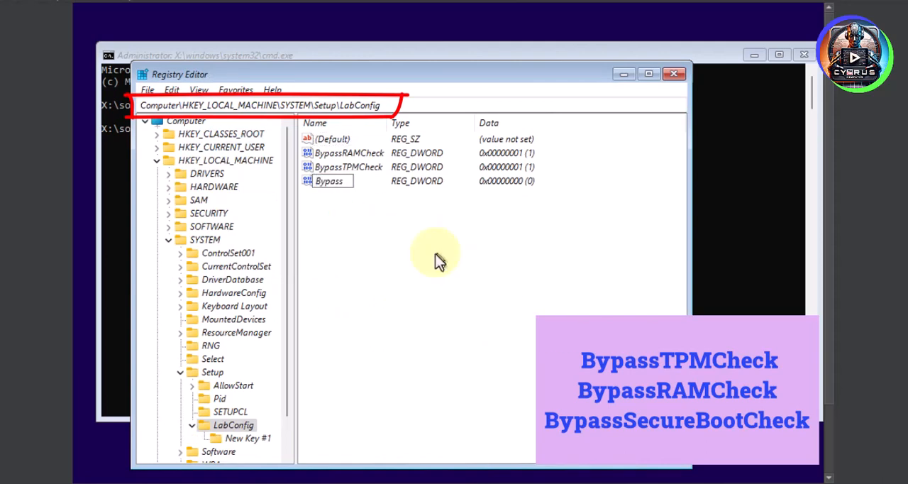
type("SecureBootCh")
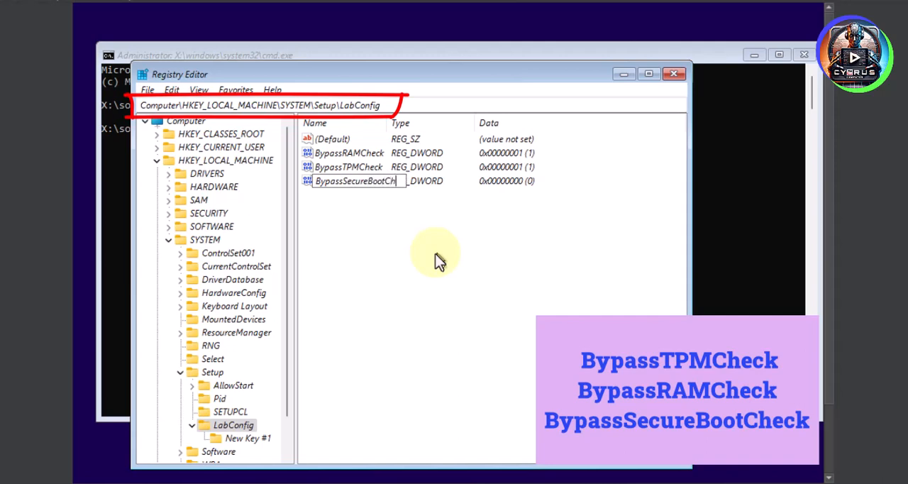
type("eck")
key("Return")
double_click(343, 185)
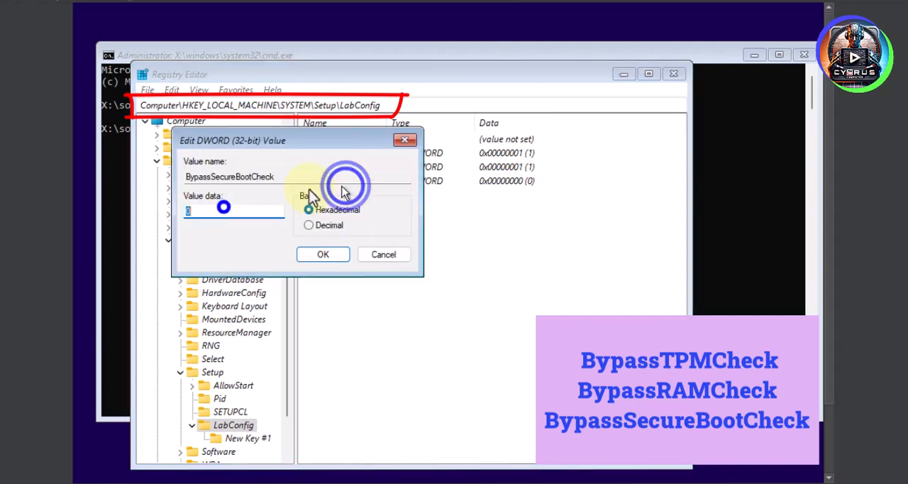
type("1")
left_click(325, 254)
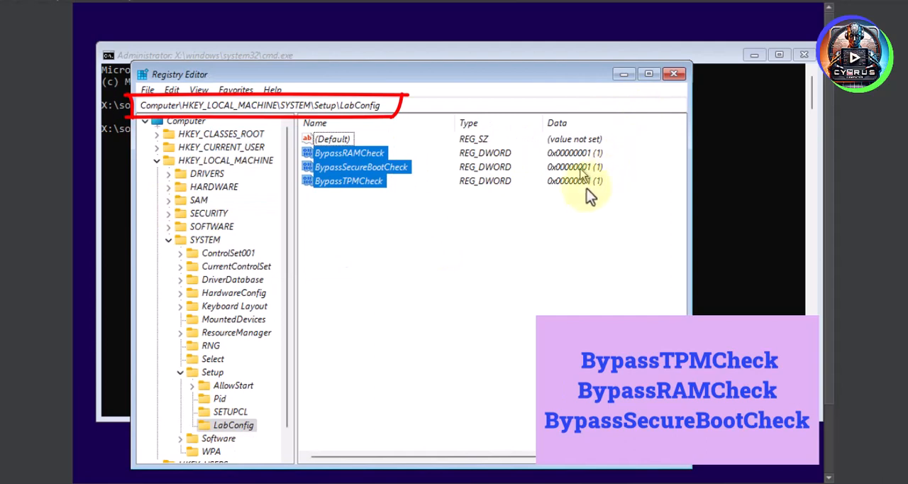
- Close the Registry Editor and leave the command prompt with the exit command
left_click(675, 73)
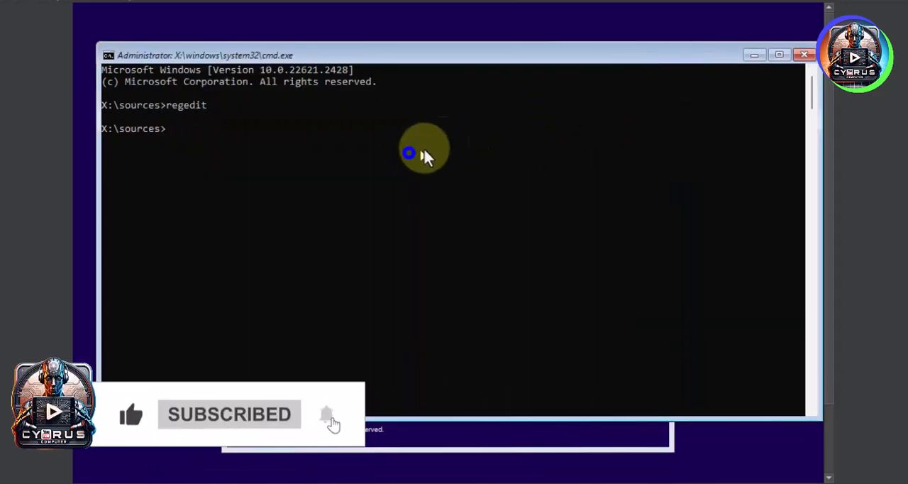
left_click(410, 153)
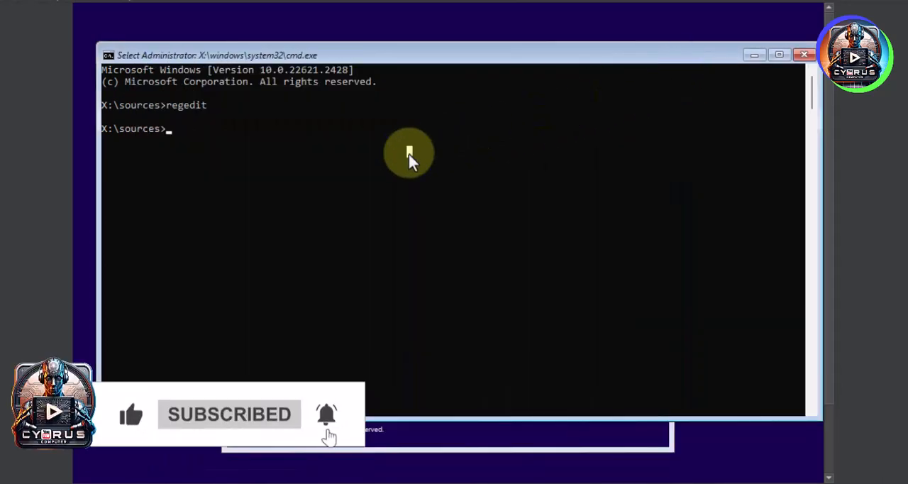
type("exit")
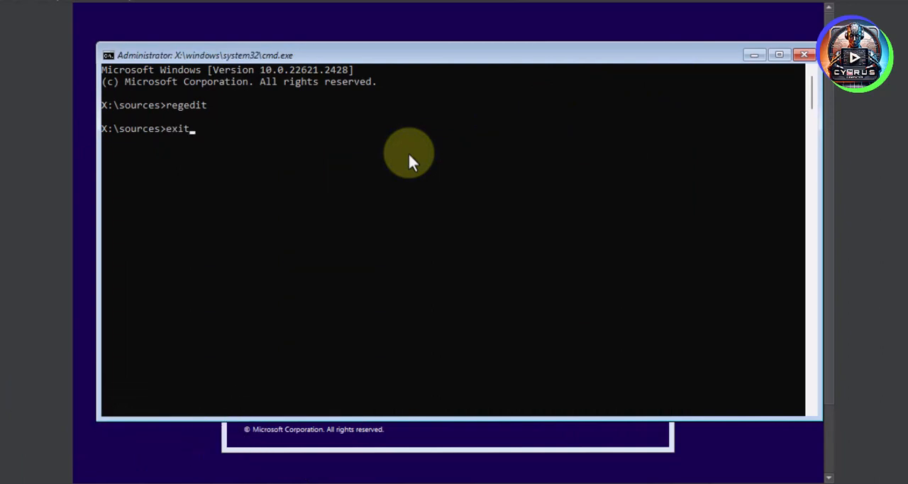
key("Return")
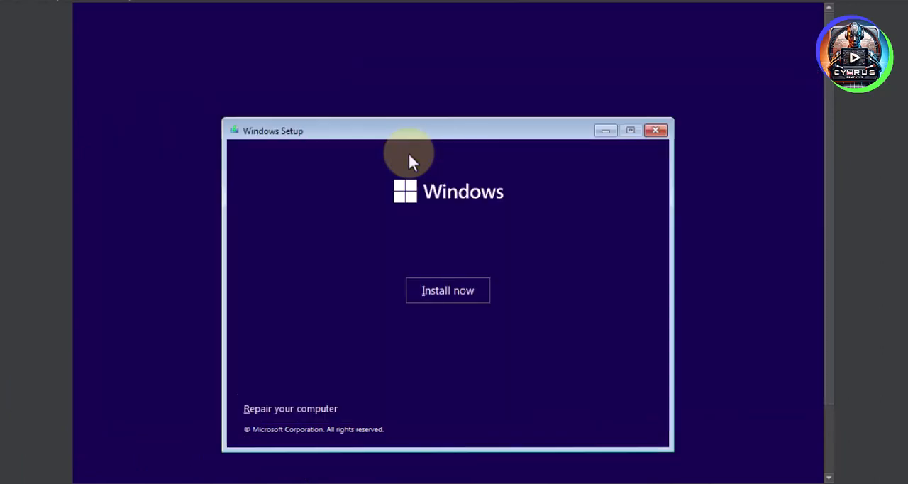
- Start the Windows installation and choose Windows 11 Enterprise as the operating system to install
left_click(448, 287)
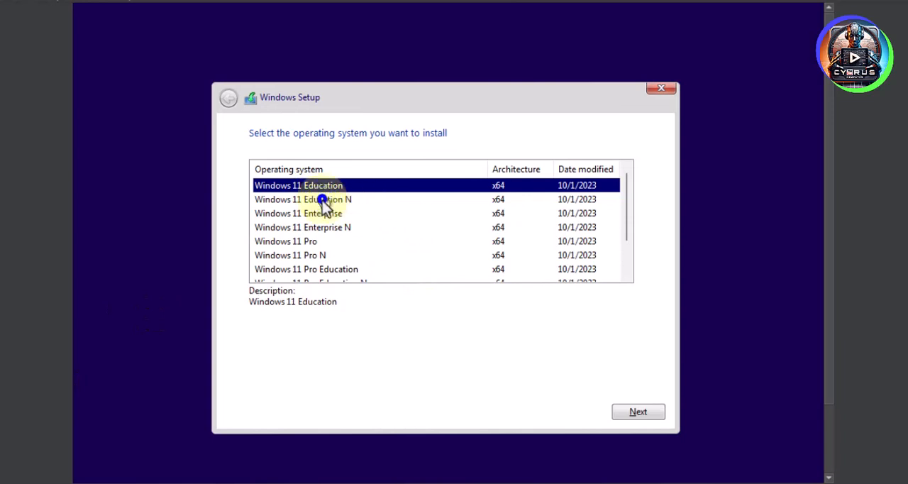
left_click(323, 199)
scroll(322, 220, "down", 2)
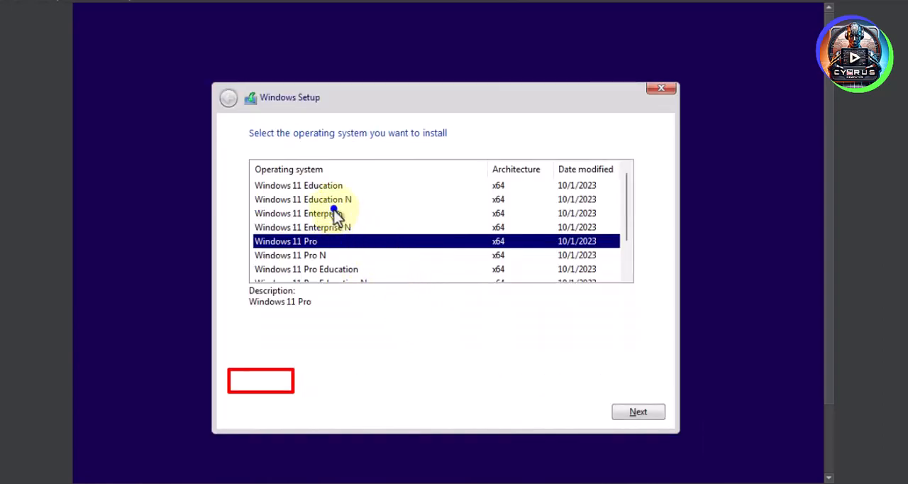
left_click(333, 212)
left_click(650, 409)
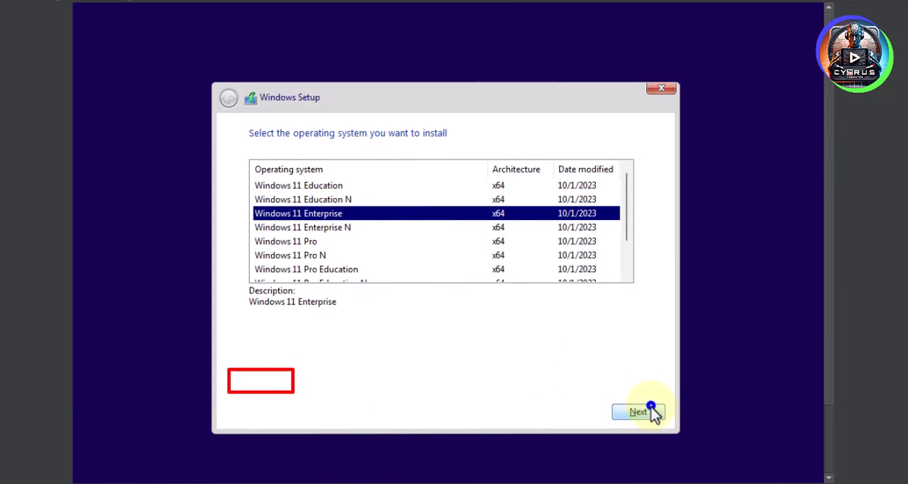
- Accept the Microsoft Software License Terms and choose the custom installation type, Install Windows only (advanced)
left_click(411, 378)
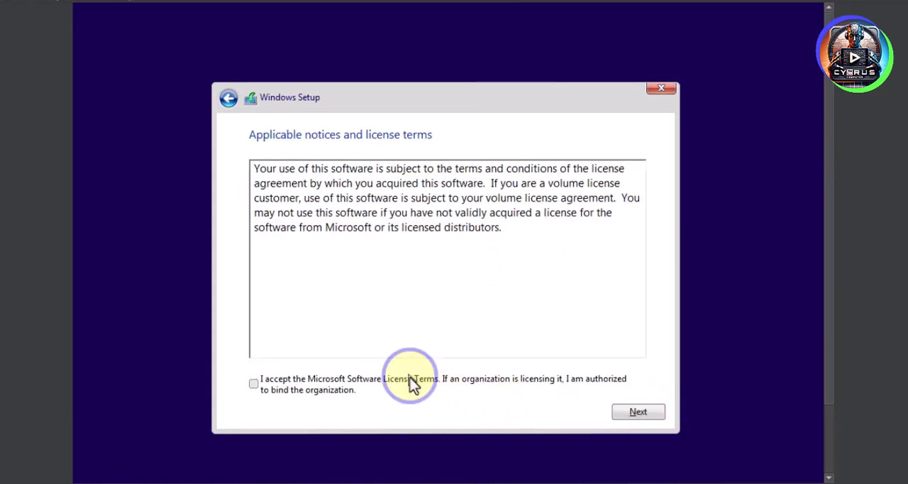
left_click(633, 410)
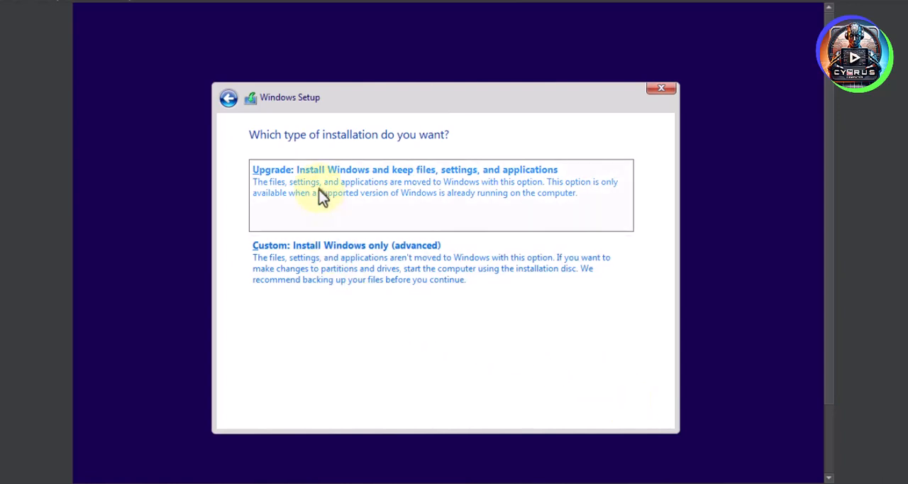
left_click(367, 262)
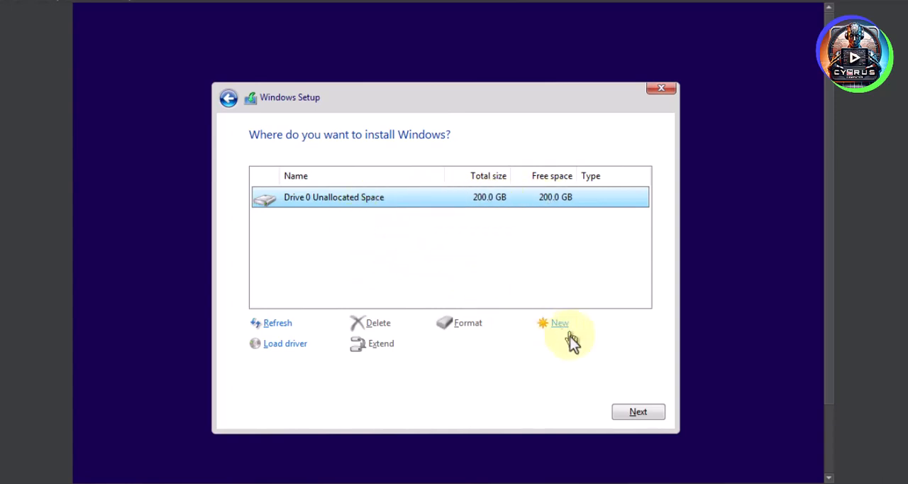
- Create a new 100000 MB partition on the Drive 0 unallocated space, allowing additional system partitions
left_click(554, 326)
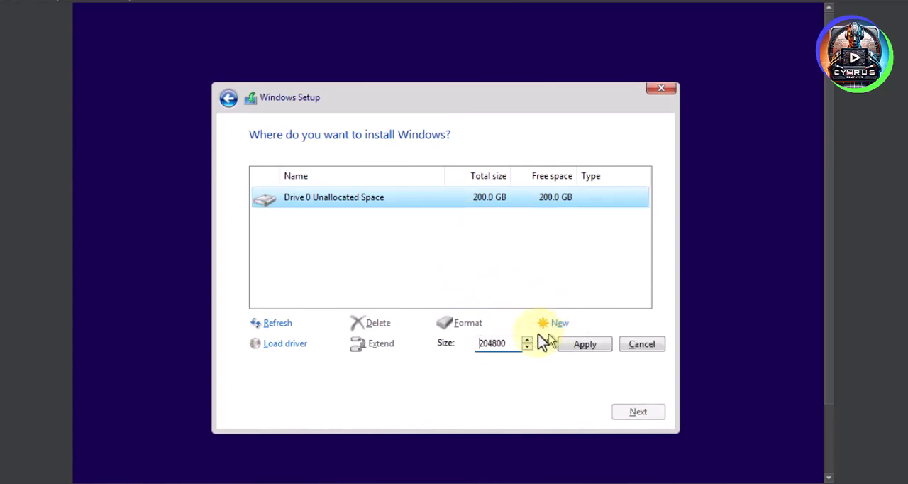
left_click_drag(506, 344, 478, 340)
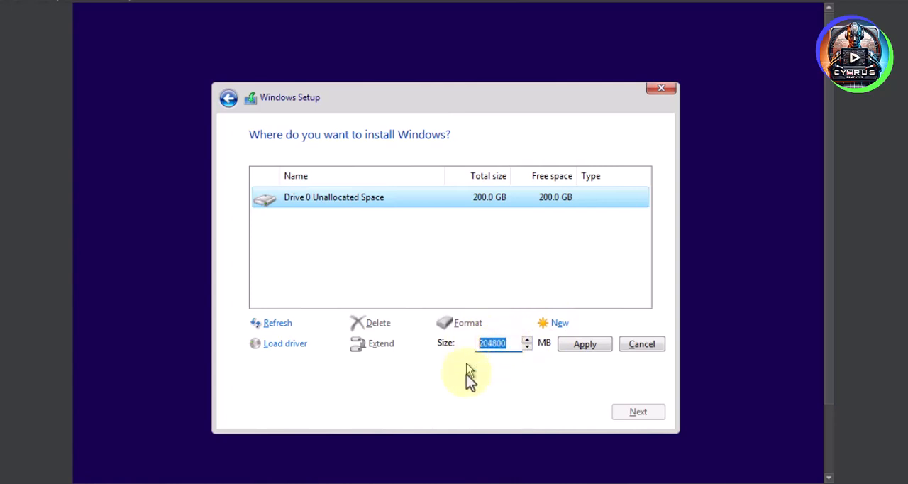
type("100000")
left_click(577, 344)
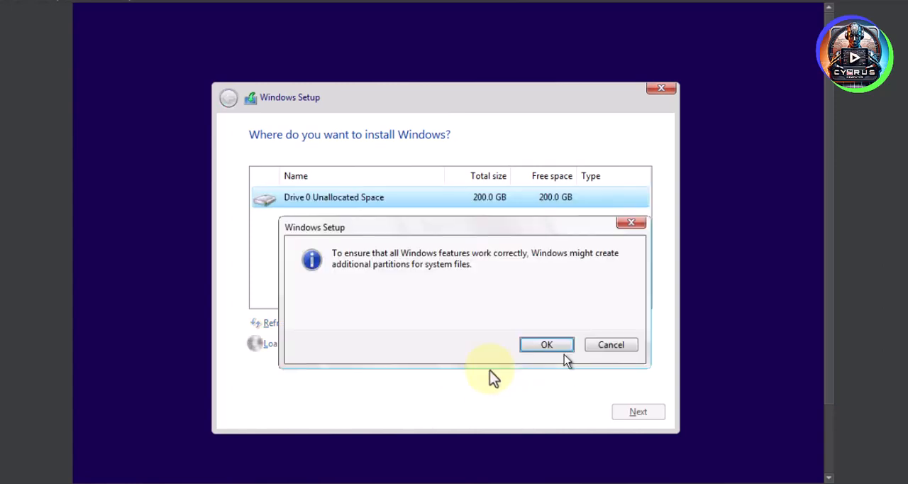
left_click(547, 345)
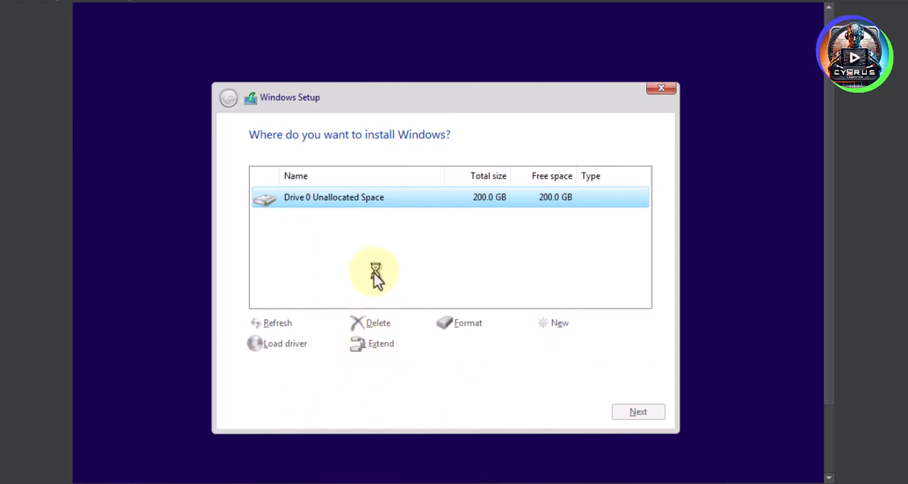
- Create another partition from all the remaining unallocated space on Drive 0
left_click(330, 252)
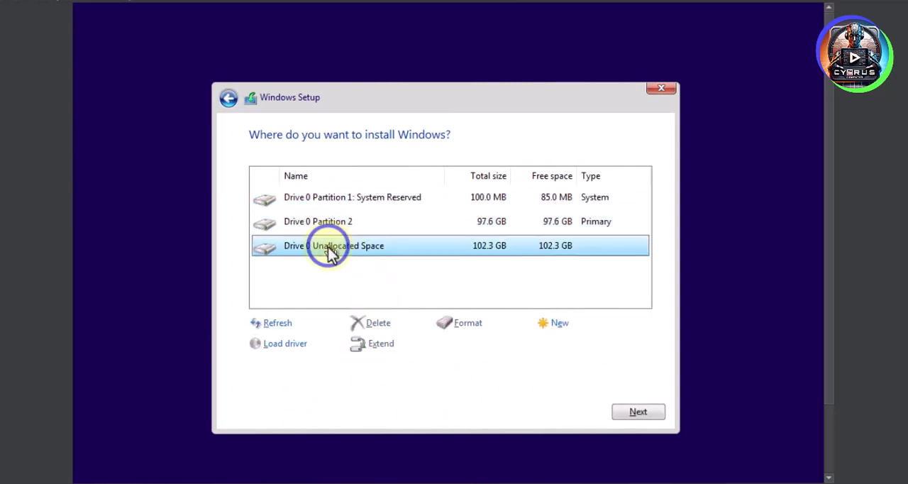
left_click(549, 331)
left_click(581, 344)
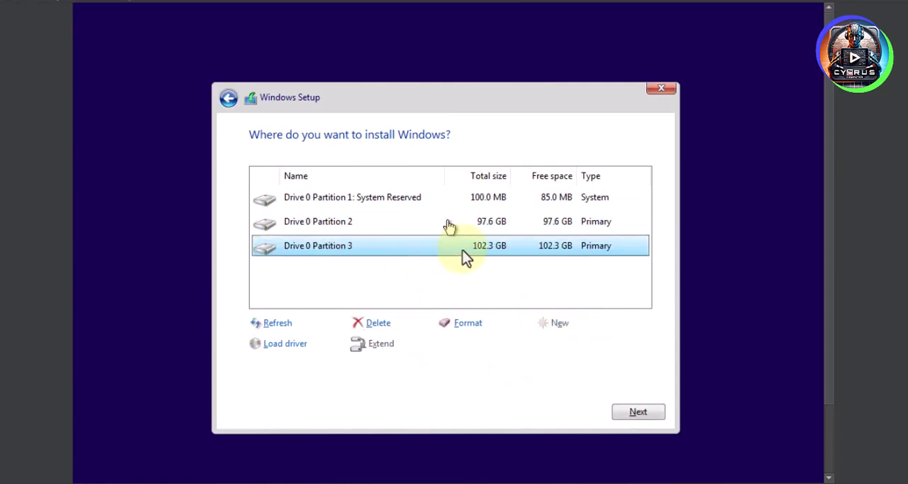
- Format Drive 0 Partition 2 and accept the data loss
left_click(376, 220)
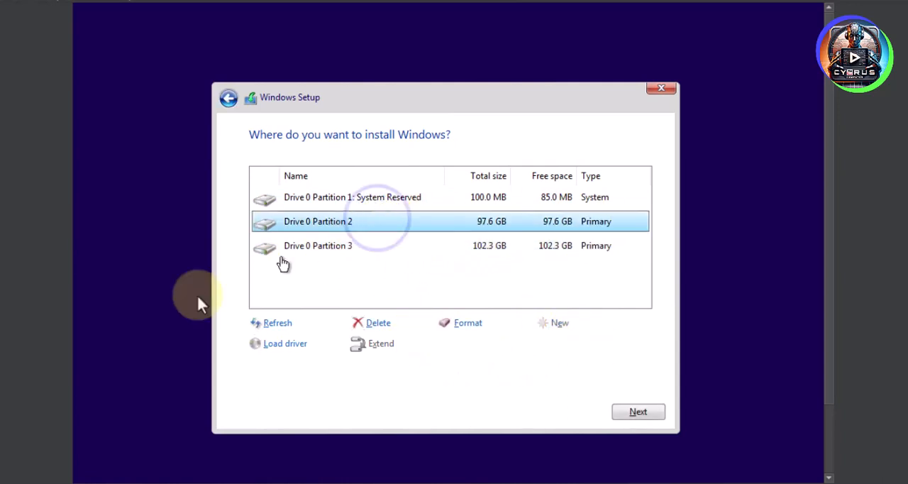
left_click(459, 321)
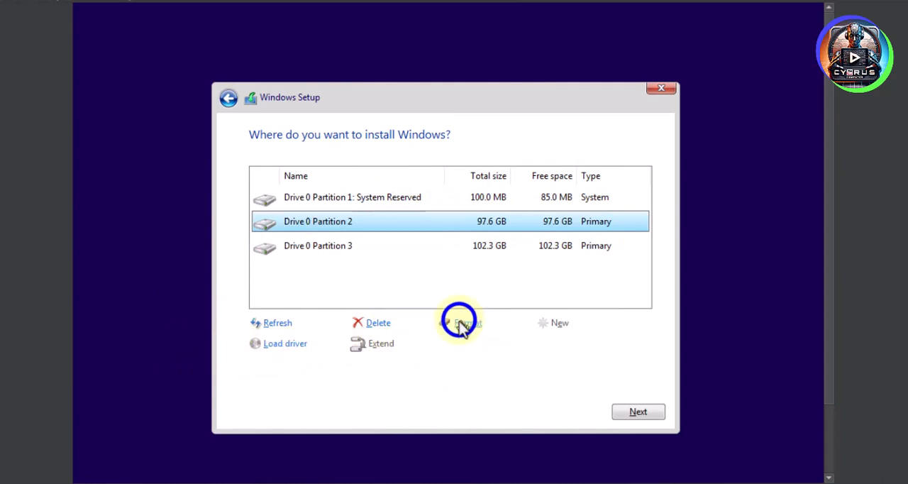
left_click(461, 323)
left_click(528, 347)
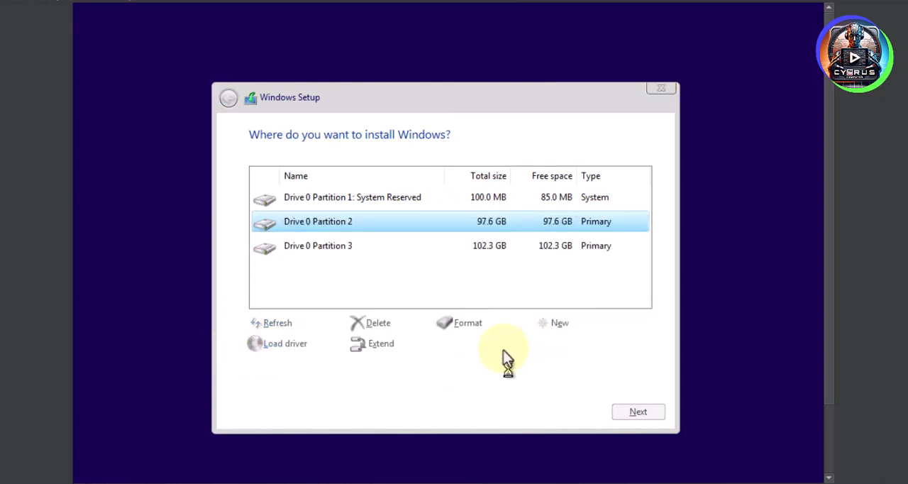
left_click(423, 216)
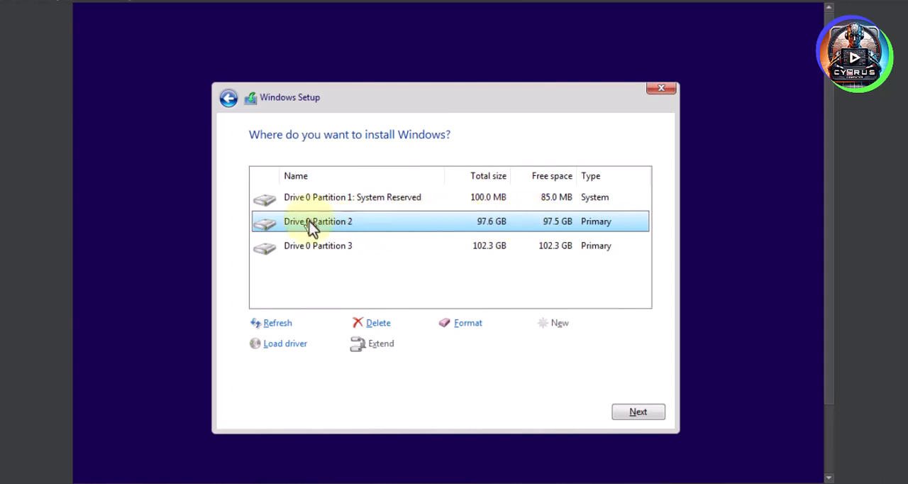
left_click(470, 323)
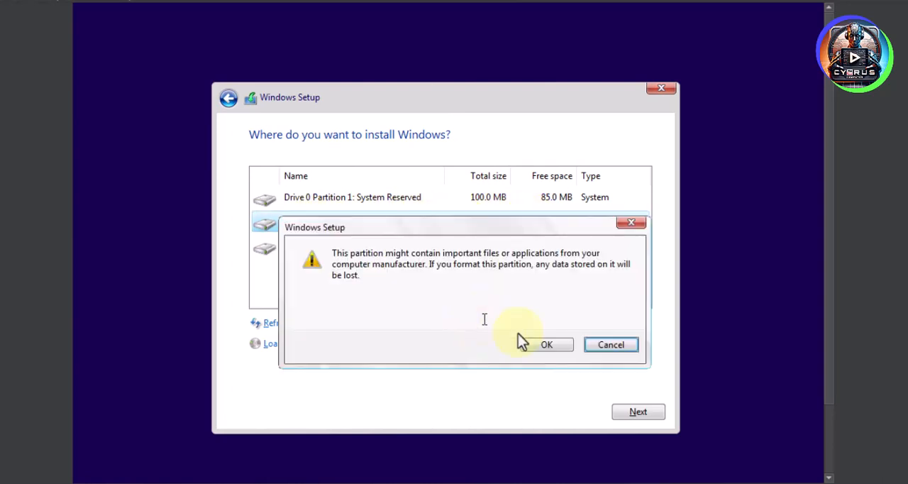
left_click(616, 345)
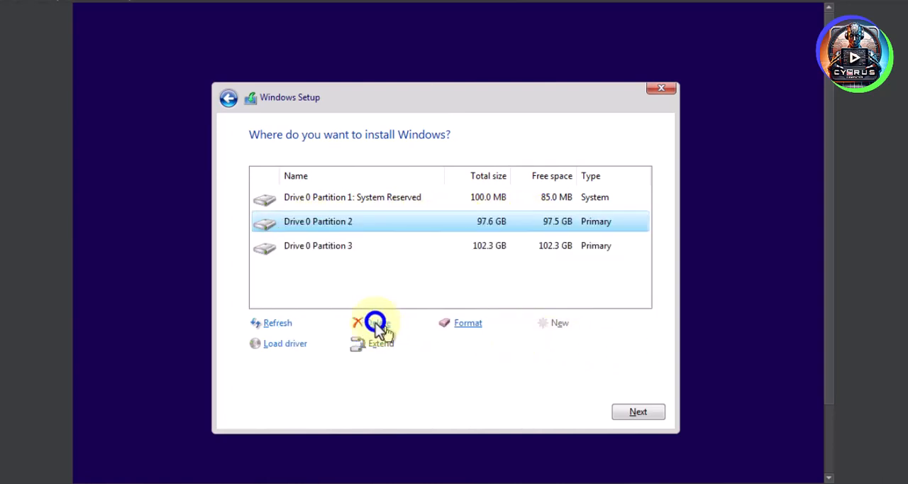
- Replace Drive 0 Partition 2 with a new full-size partition in its unallocated space and start installing Windows on it
left_click(375, 323)
left_click(533, 344)
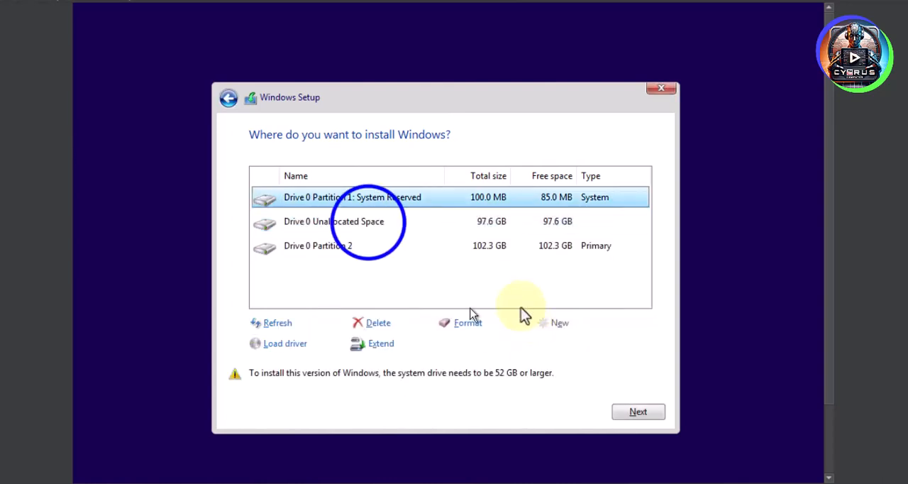
left_click(351, 224)
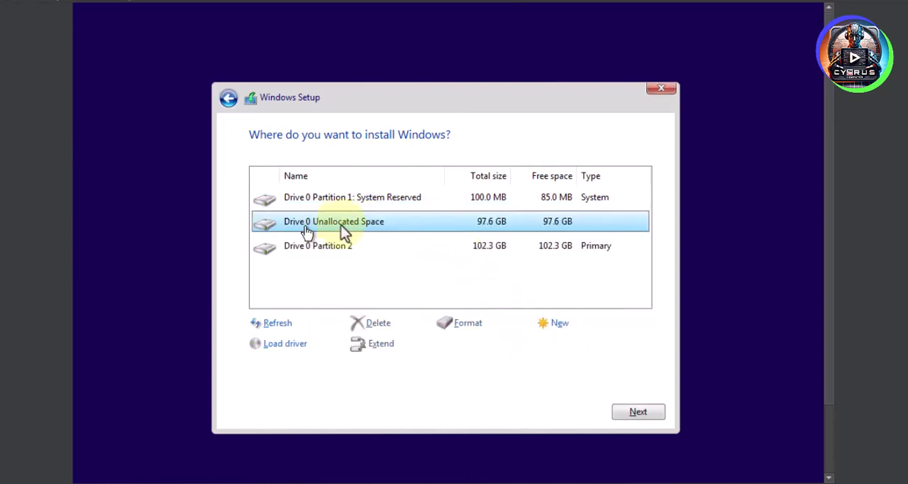
left_click(554, 323)
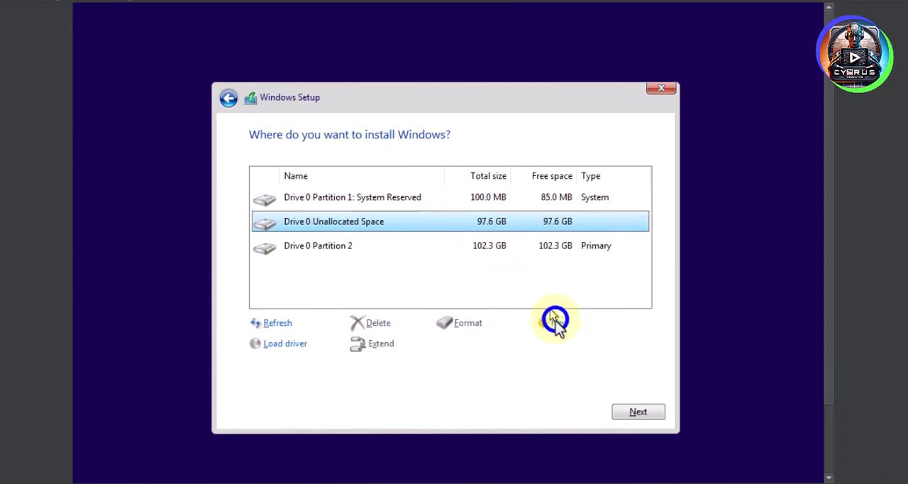
left_click(585, 345)
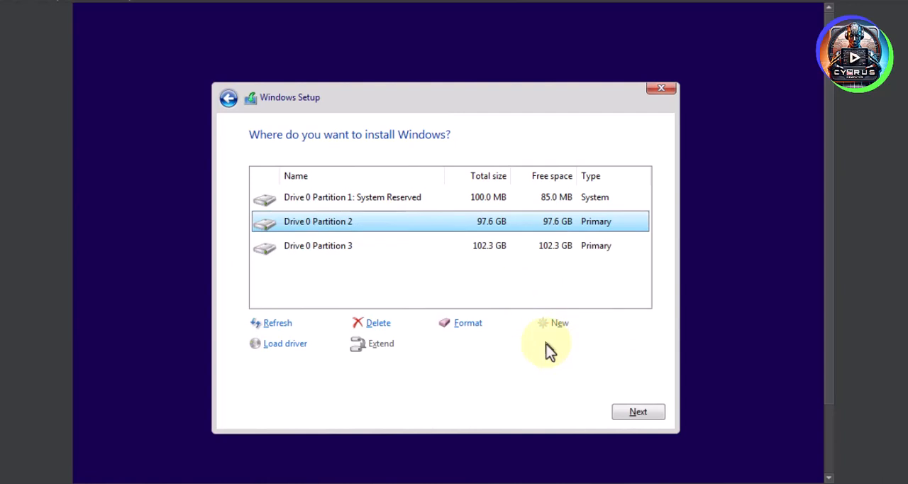
left_click(638, 410)
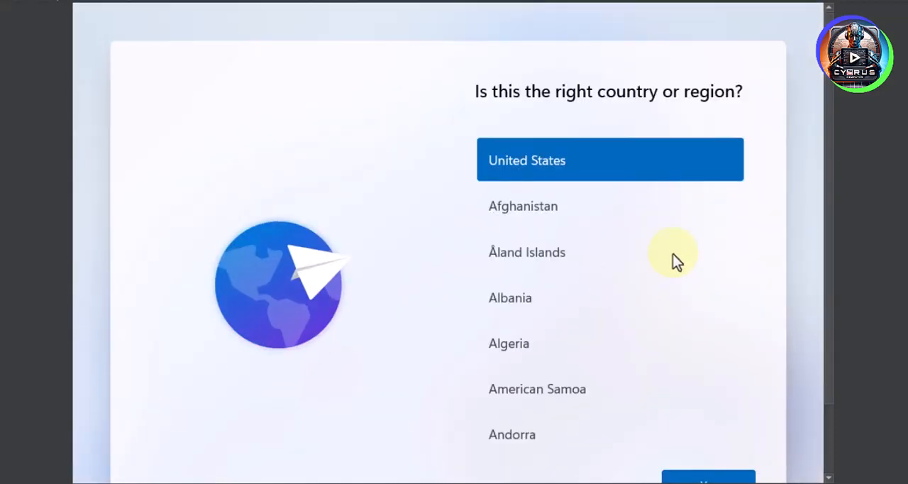
- Confirm United States as the country or region and US as the keyboard layout
left_click_drag(827, 192, 828, 235)
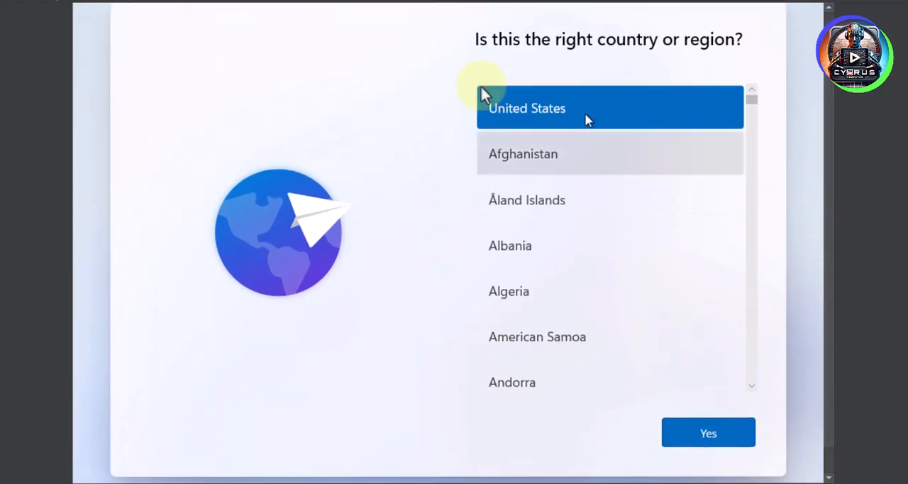
scroll(539, 168, "down", 2)
scroll(540, 168, "up", 2)
left_click(708, 432)
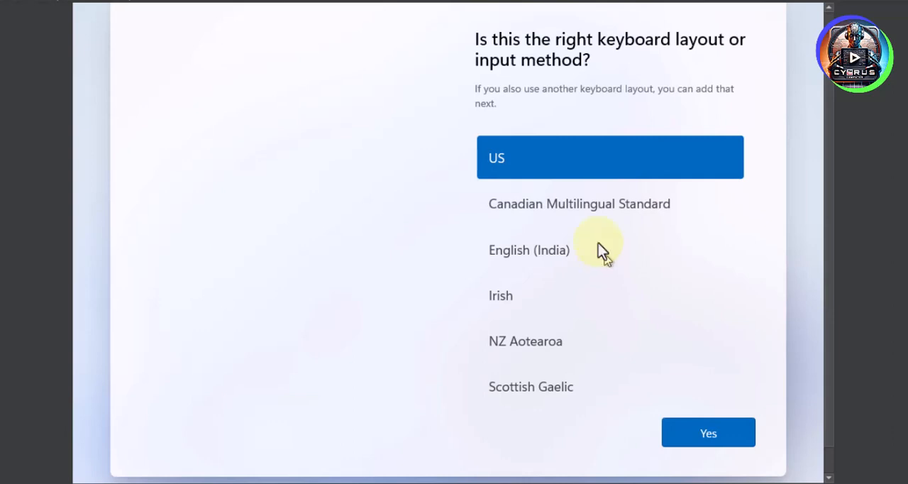
left_click(722, 444)
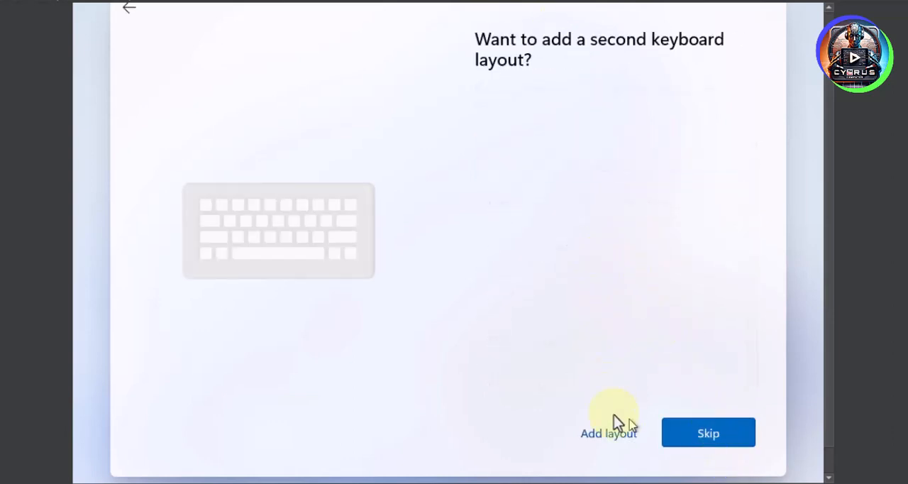
- Add a second keyboard layout for Persian (Iran), using the Persian layout
left_click(617, 434)
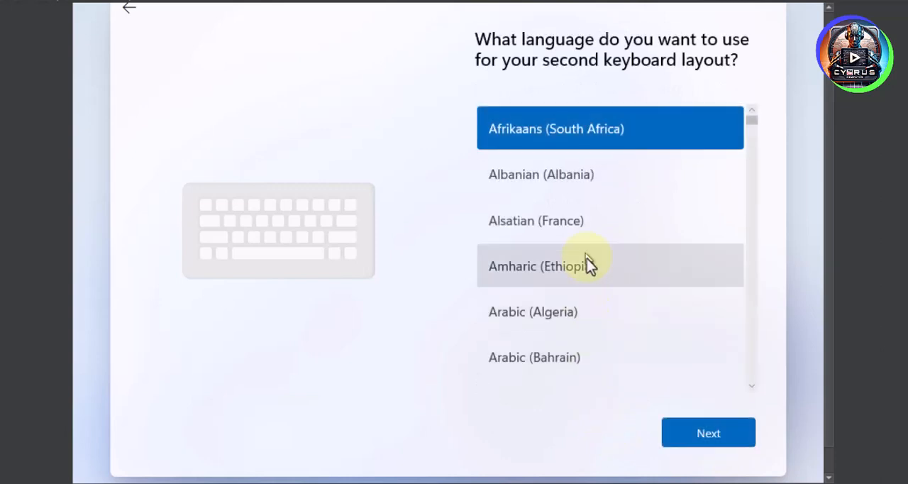
scroll(587, 260, "down", 3)
scroll(587, 262, "down", 8)
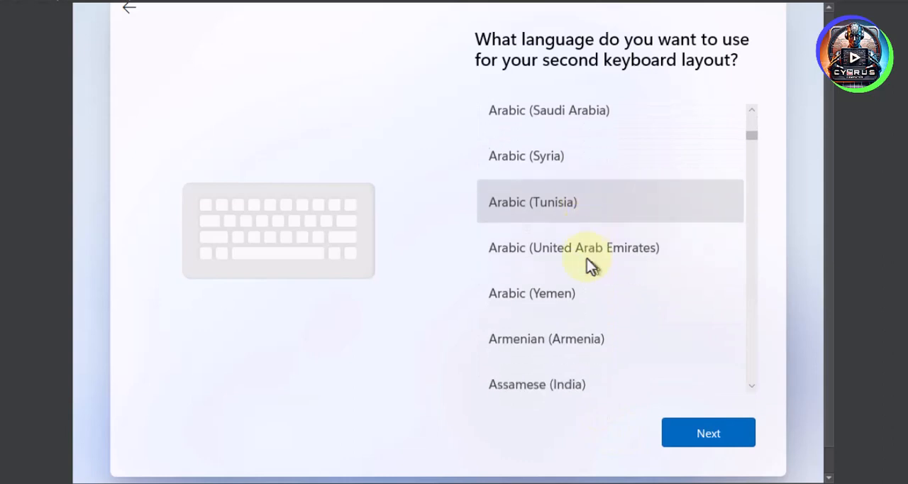
scroll(593, 270, "down", 2)
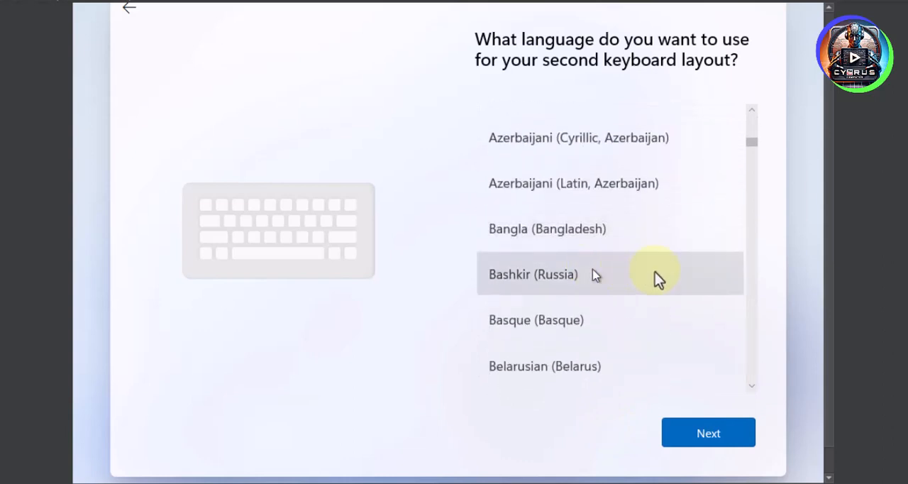
left_click(750, 276)
left_click(532, 231)
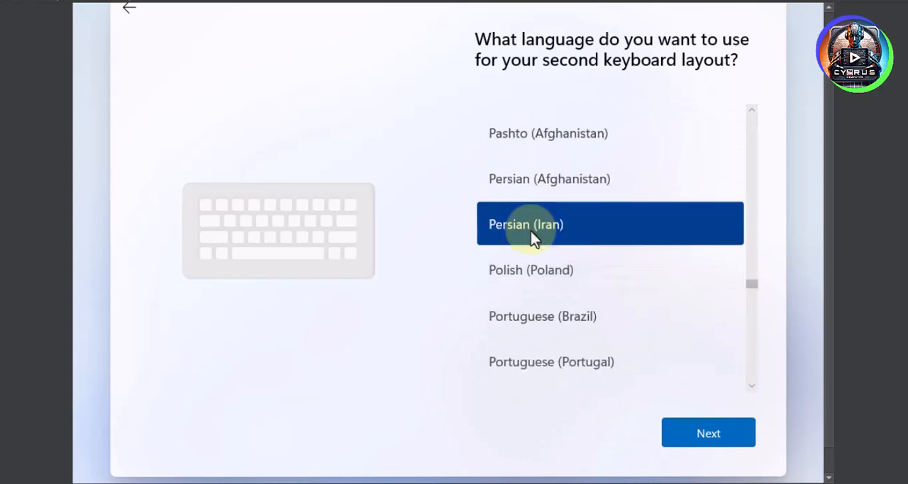
left_click(674, 432)
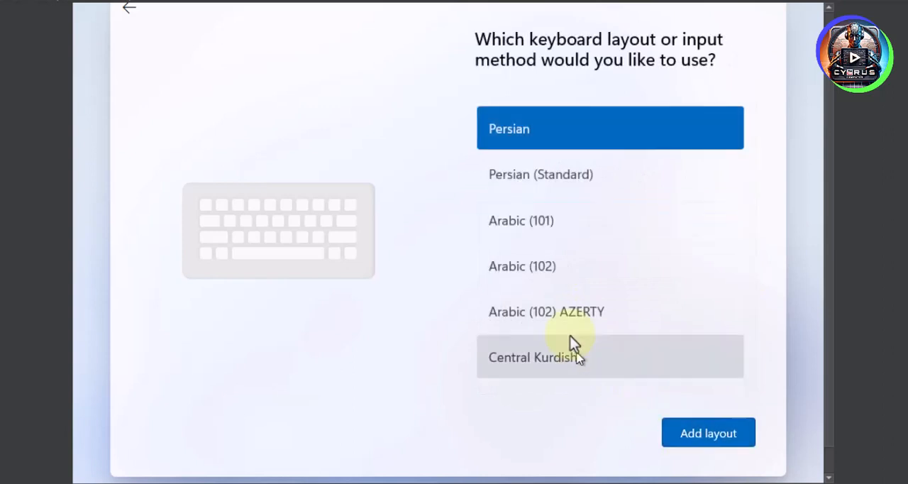
left_click(710, 435)
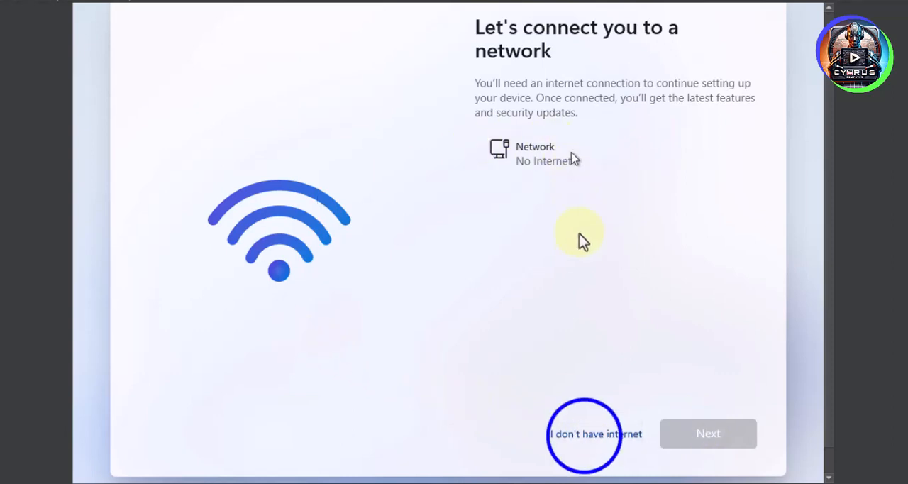
- Continue with limited setup without internet and name the device's user Cyros Computer
left_click(584, 434)
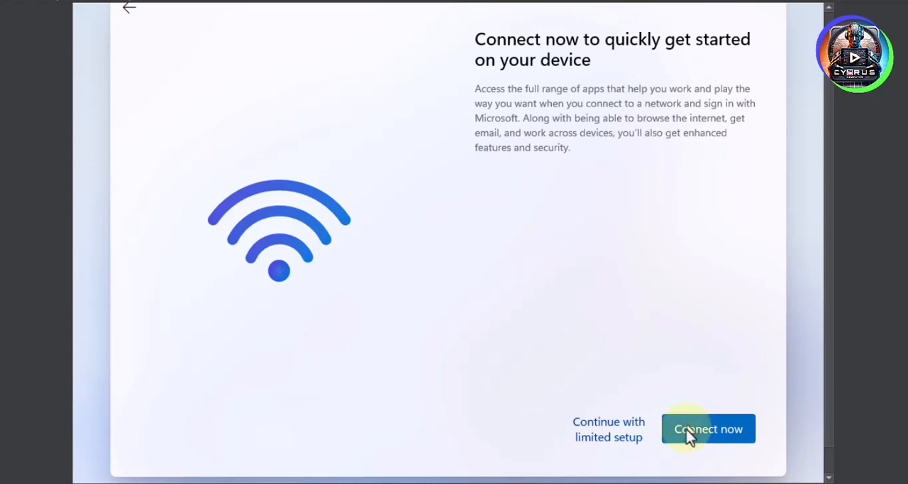
left_click(609, 428)
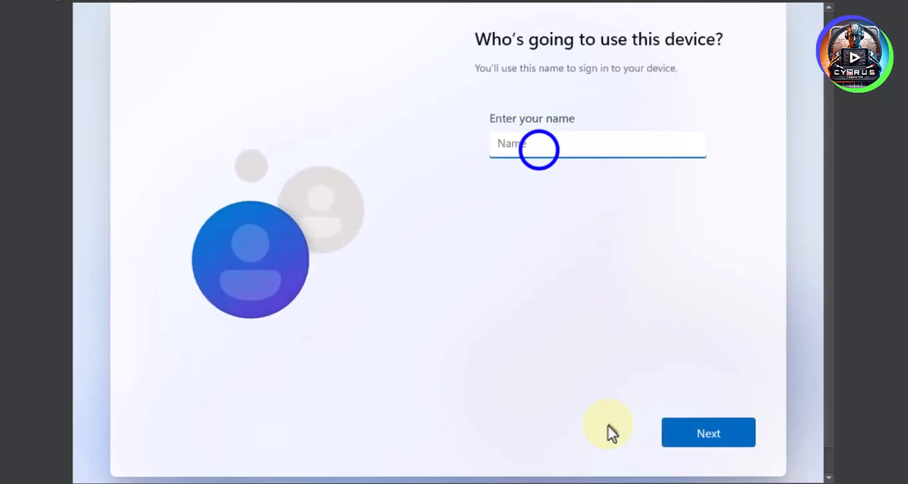
type("Cyro")
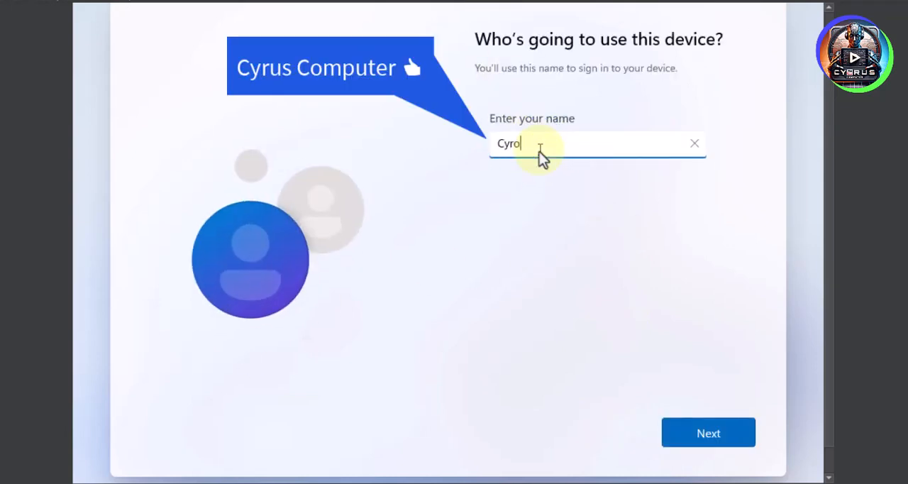
type("s Computer")
left_click(681, 438)
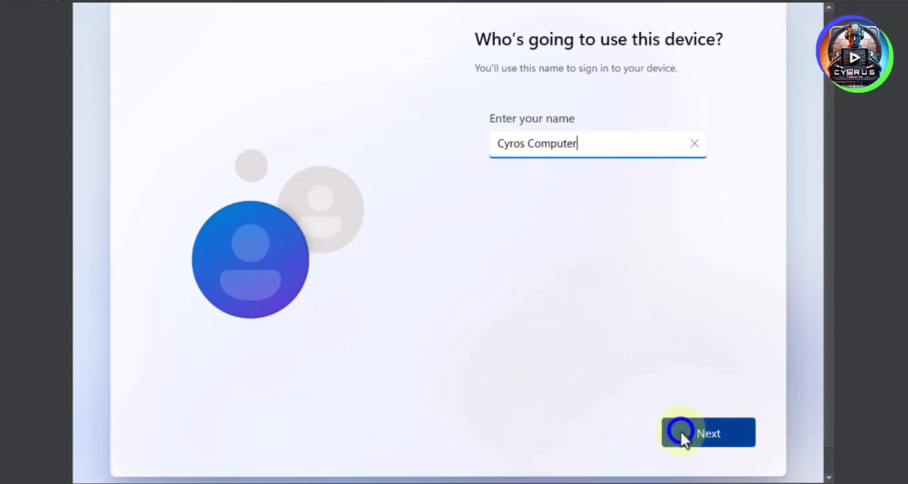
- Create the account password and enter it again in the password confirmation field
left_click(560, 167)
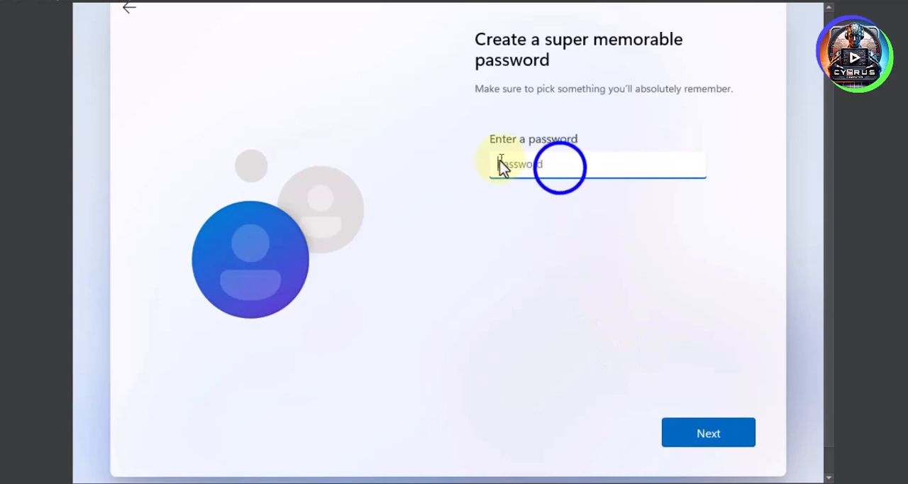
type("••")
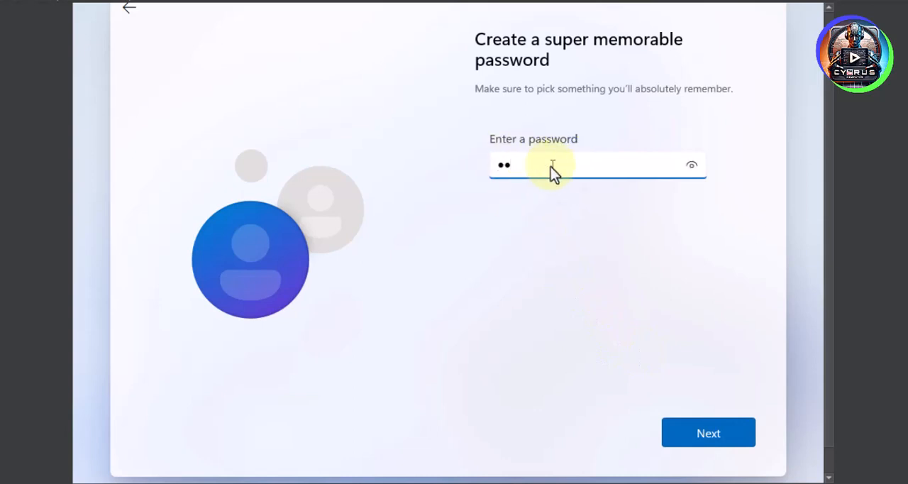
left_click(709, 435)
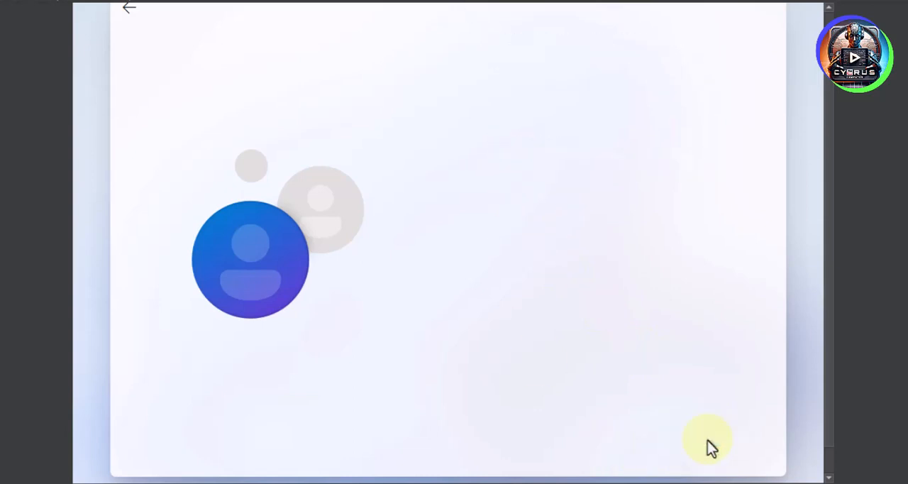
left_click(552, 158)
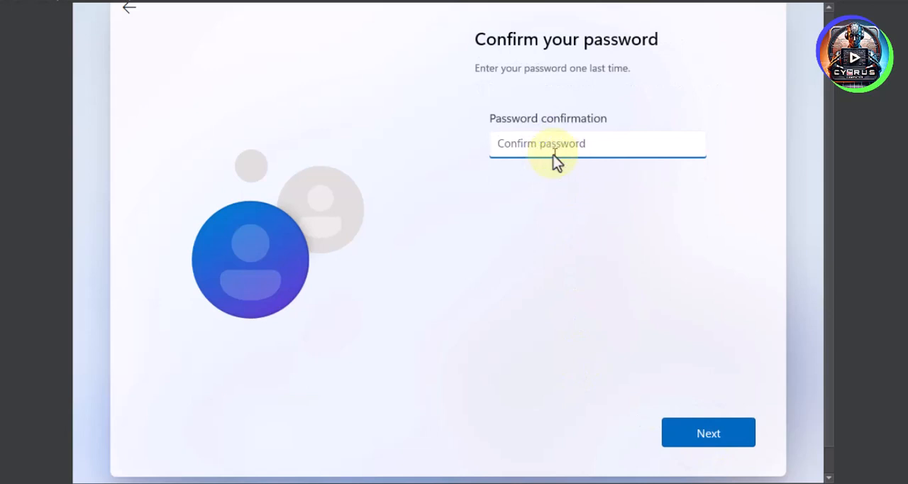
type("12")
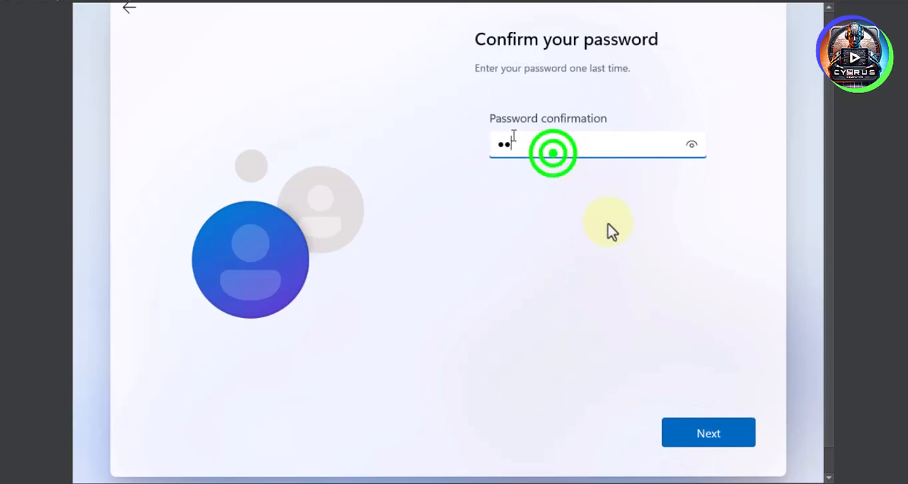
left_click(703, 440)
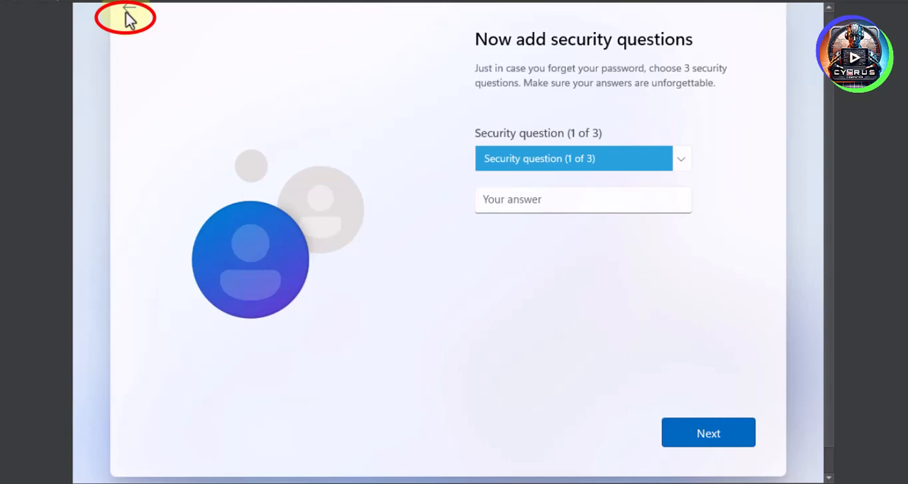
- Choose "What was your first pet's name?" as security question 1 and submit its answer
left_click(590, 160)
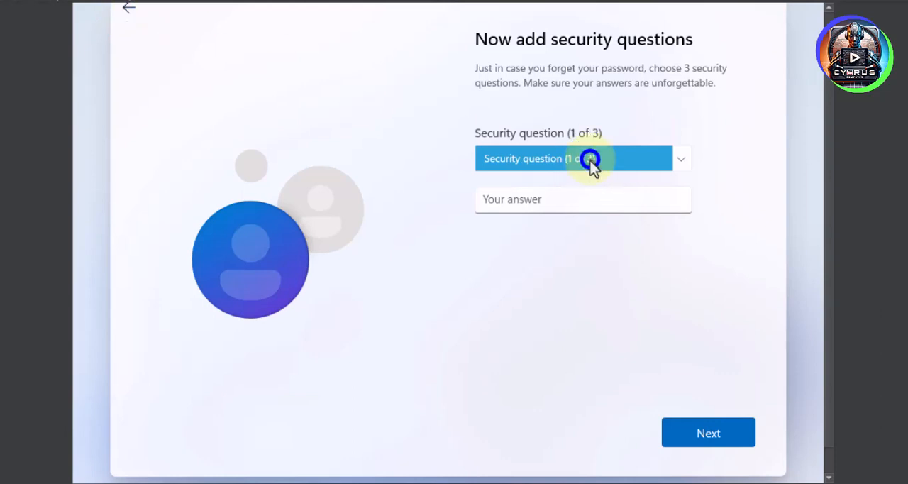
left_click(537, 177)
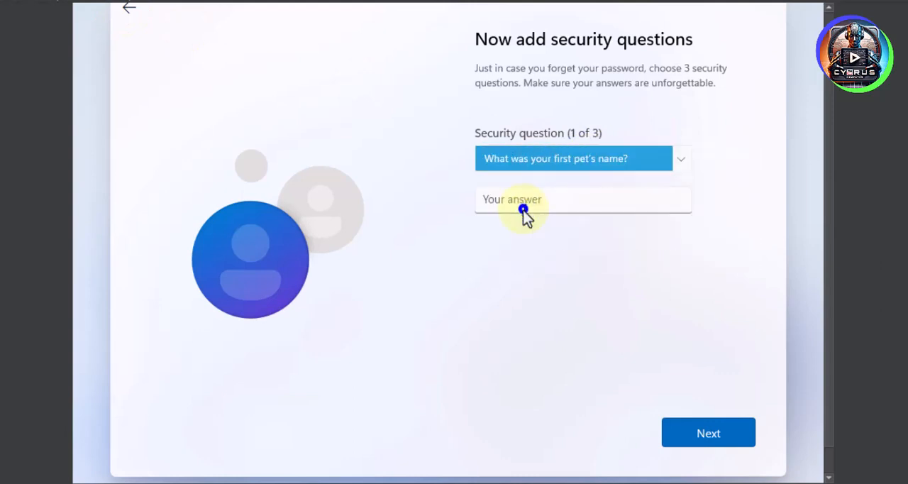
left_click(523, 211)
type("asdf")
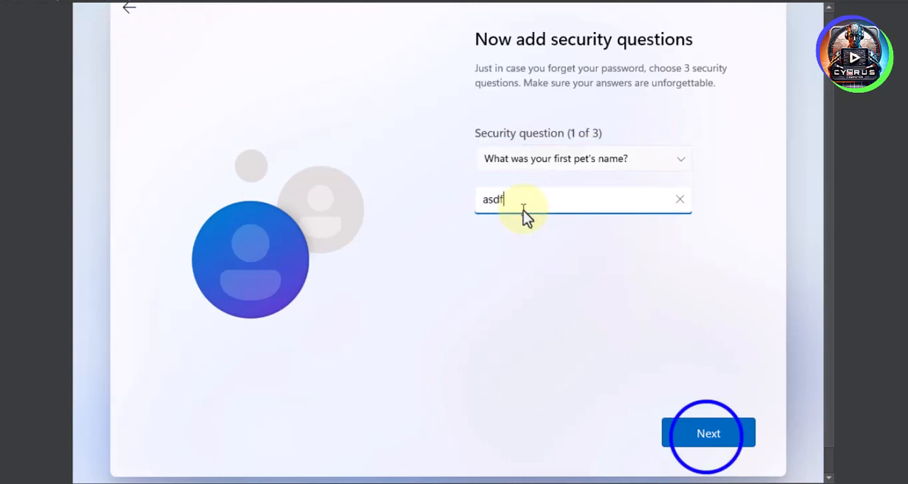
left_click(709, 434)
- Choose "What's the name of the city where you were born?" as security question 2 and submit its answer
left_click(568, 160)
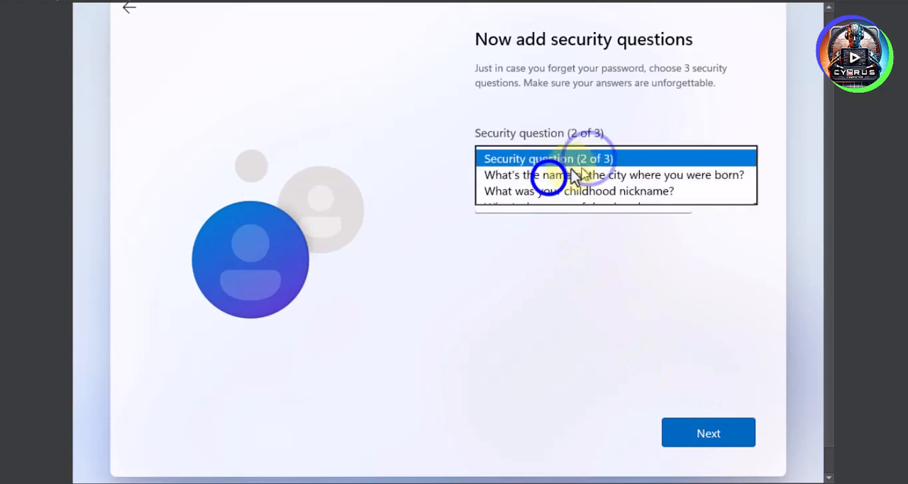
left_click(547, 175)
left_click(504, 201)
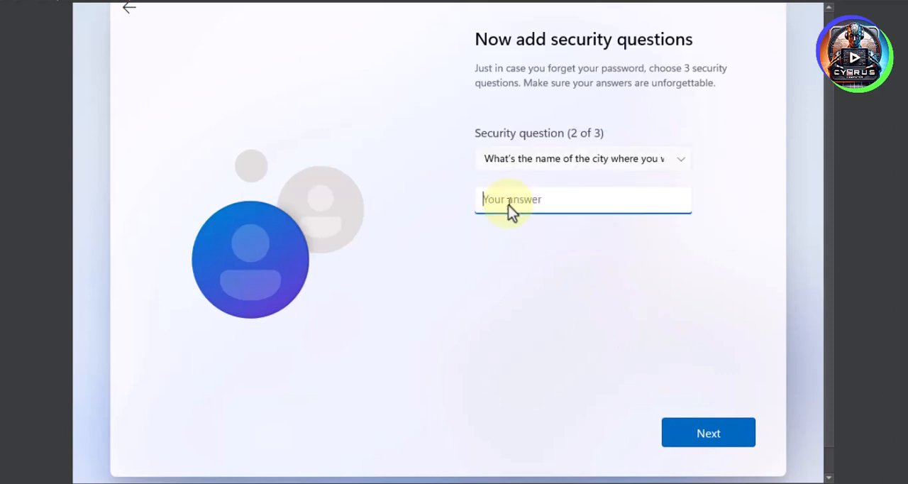
type("asdf")
left_click(709, 430)
- Choose "What was your childhood nickname?" as security question 3 and submit its answer
left_click(562, 160)
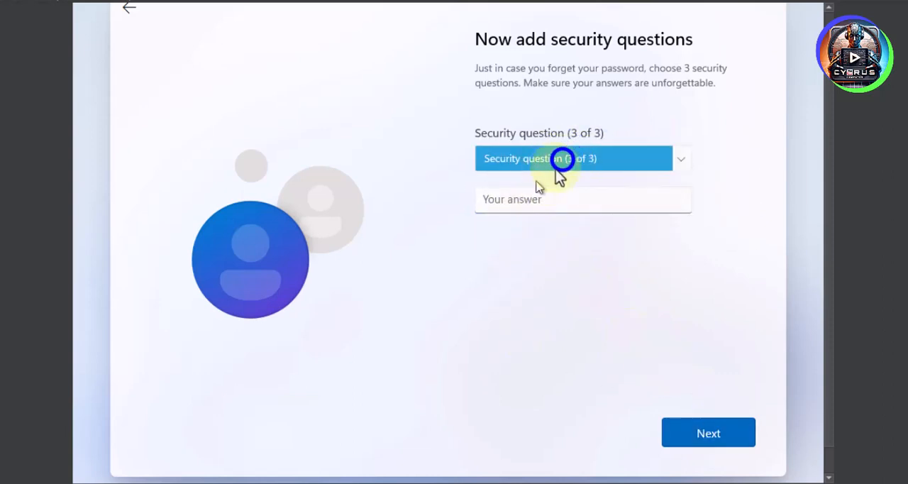
left_click(529, 175)
left_click(520, 205)
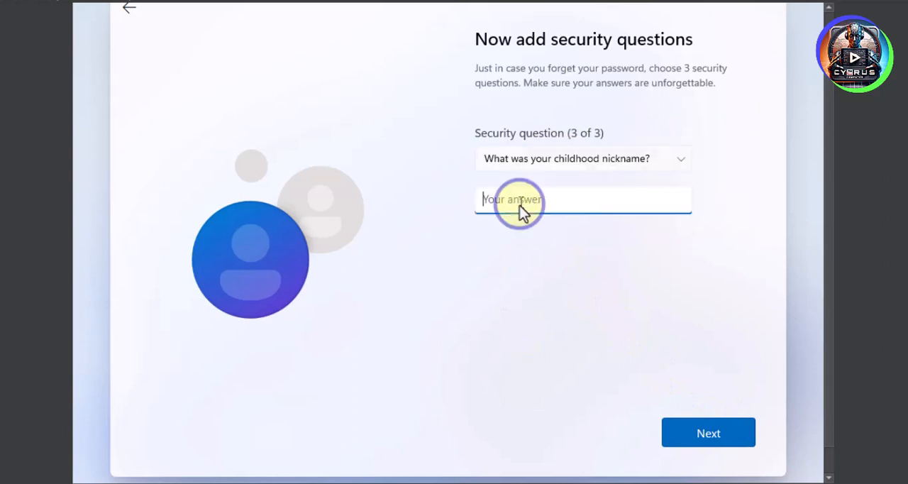
type("asdf")
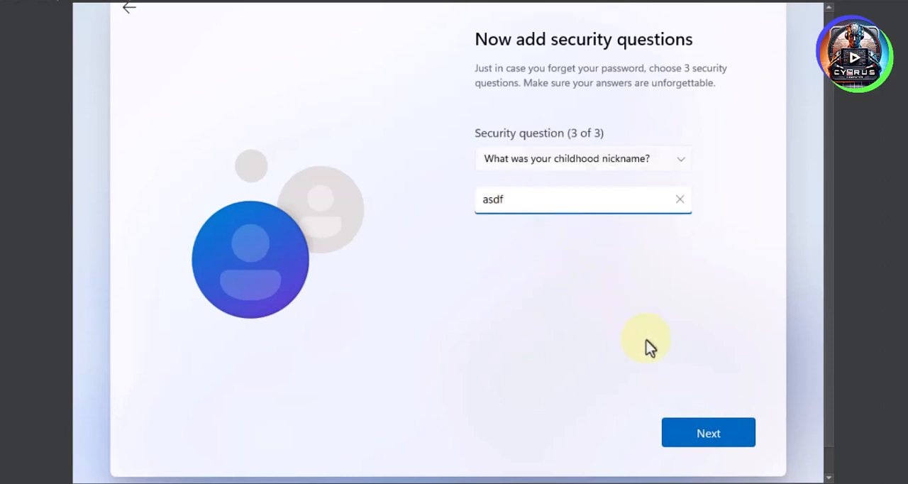
left_click(686, 435)
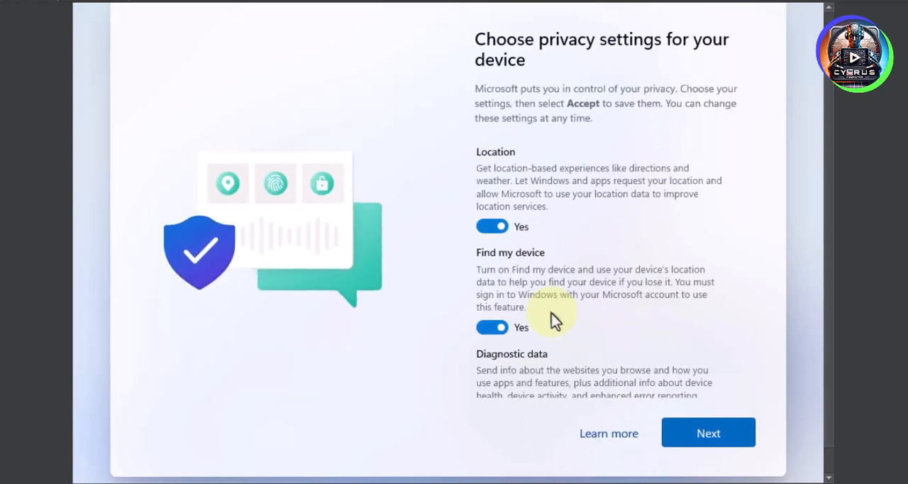
- Turn off Location, Find my device and Inking & typing, and limit Diagnostic data to Required only
left_click(494, 224)
left_click(501, 316)
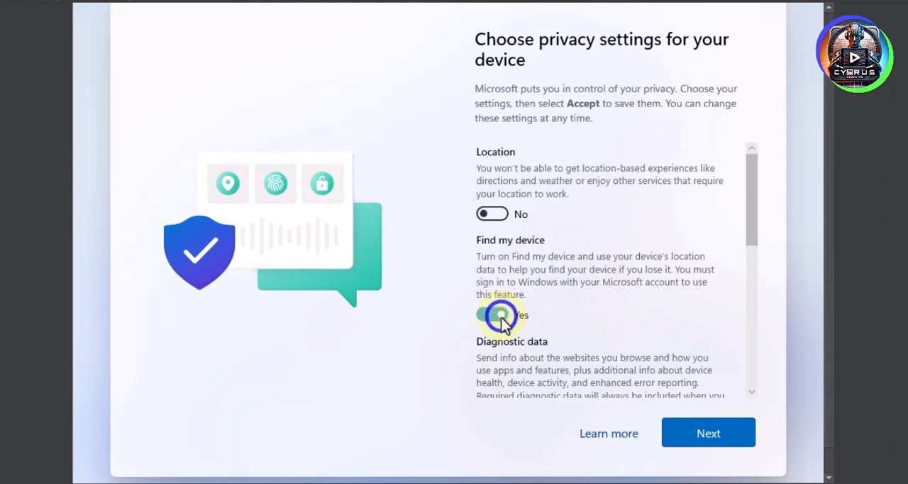
scroll(492, 398, "down", 3)
left_click(491, 287)
left_click(493, 377)
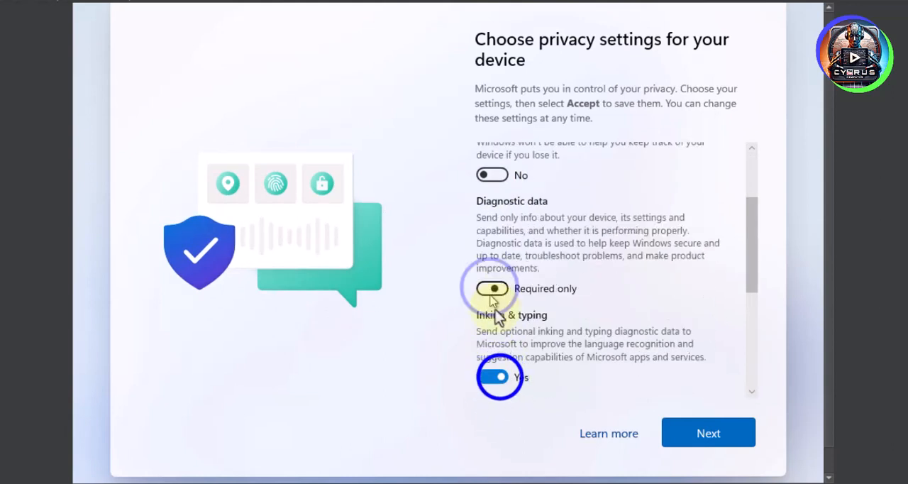
- Turn off Tailored experiences and Advertising ID, and accept the privacy settings
scroll(523, 324, "down", 2)
left_click(497, 324)
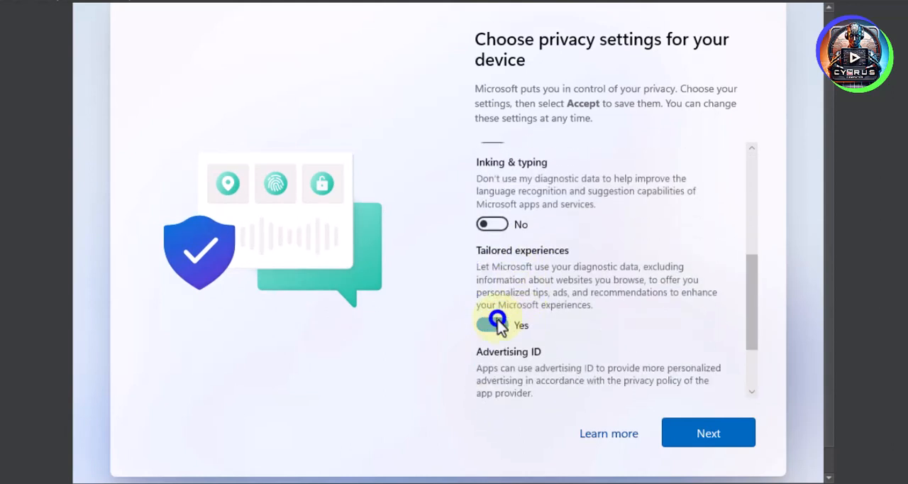
left_click(489, 387)
scroll(499, 362, "down", 2)
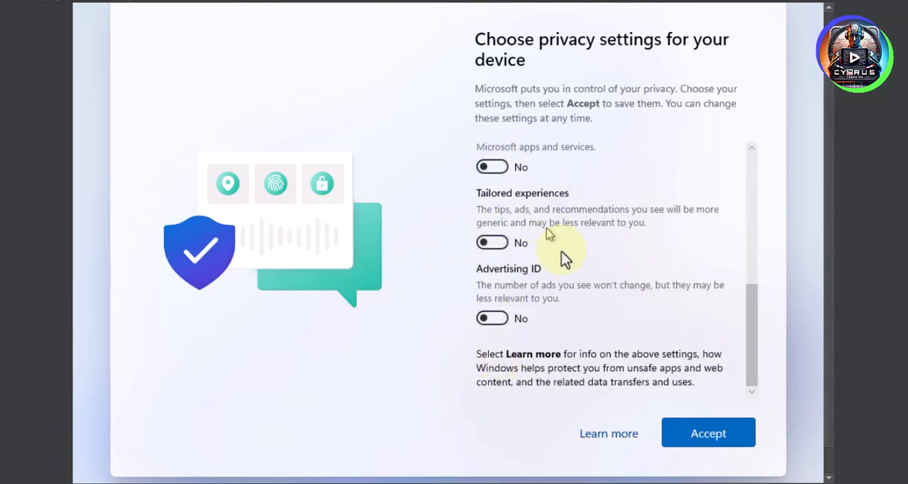
scroll(582, 300, "up", 3)
scroll(588, 310, "down", 3)
left_click(700, 434)
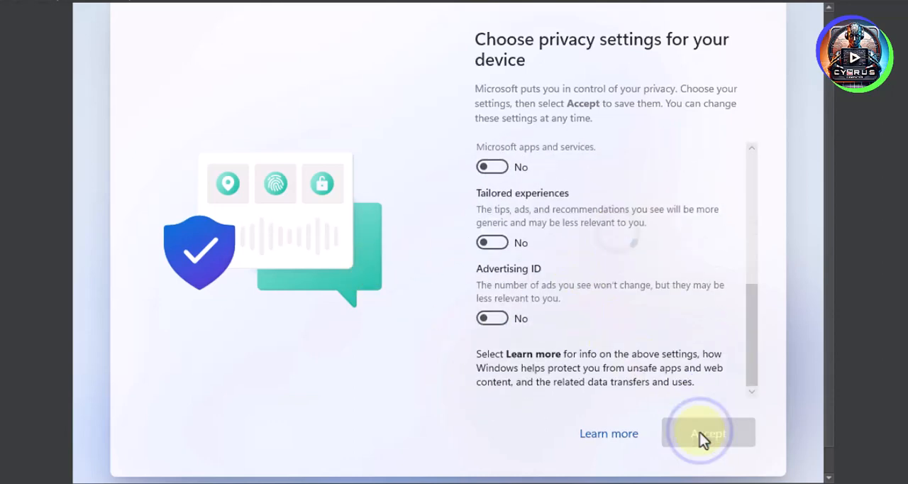